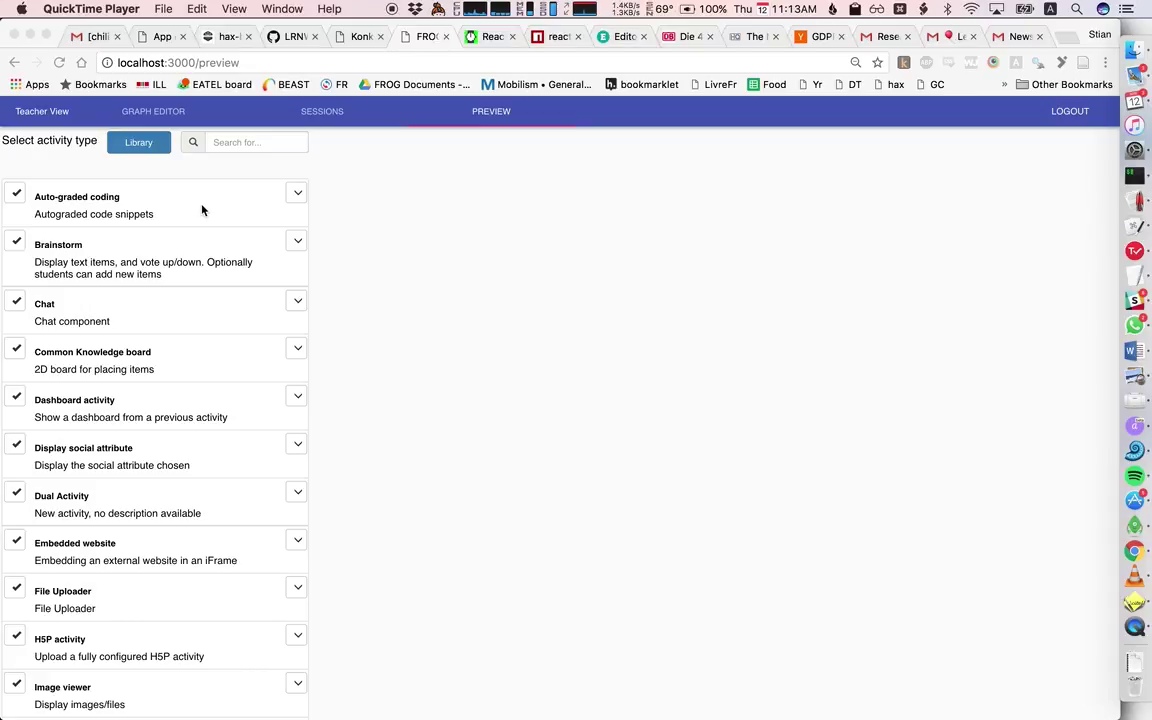
# Step: Open the Quiz activity from the activity type list to preview and configure it
pyautogui.scroll(-12, 202, 210)
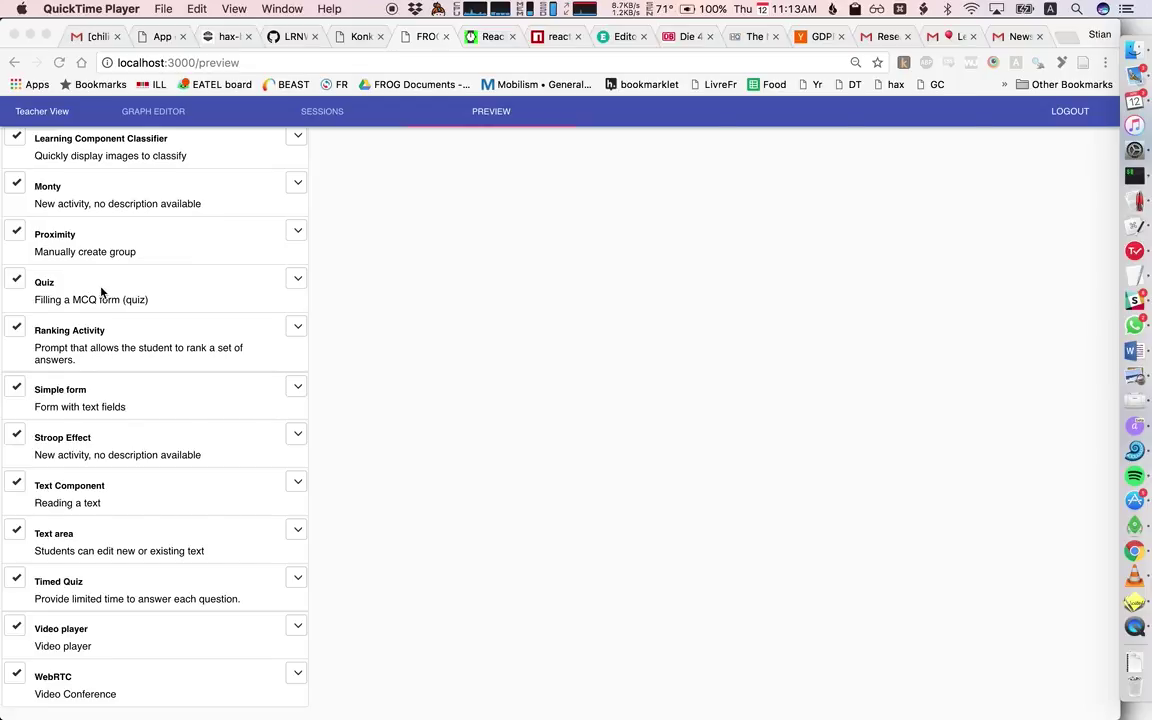
pyautogui.click(16, 283)
pyautogui.click(17, 284)
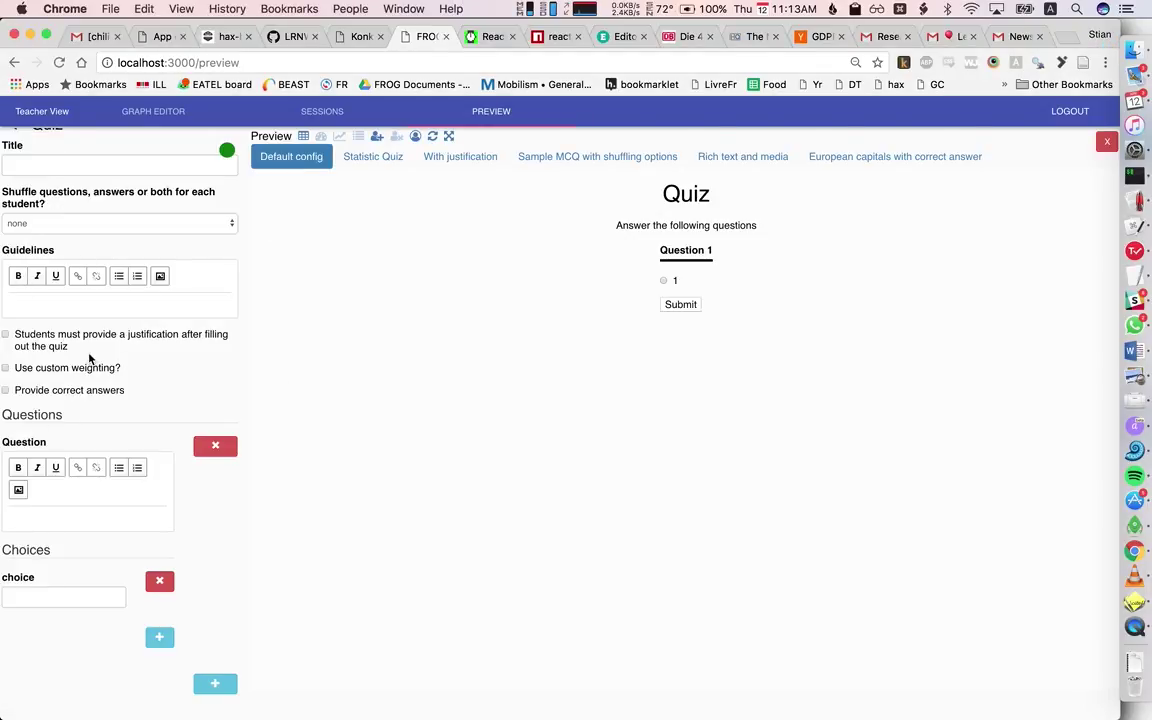
pyautogui.scroll(2, 85, 360)
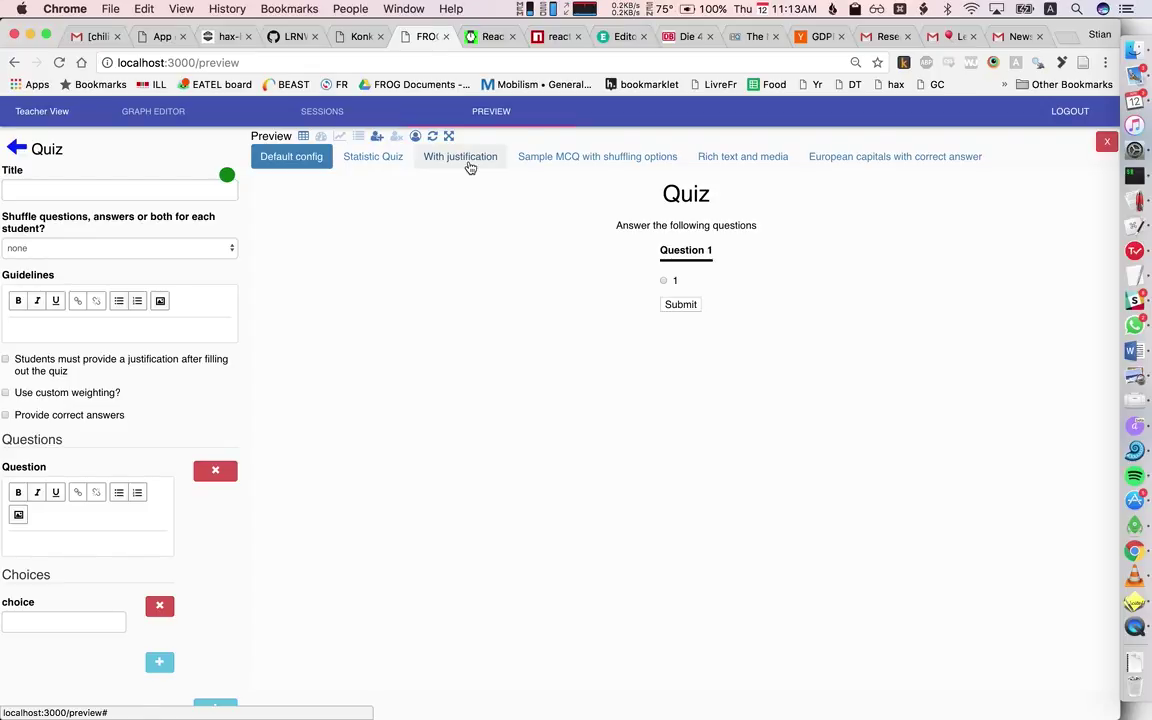
# Step: Browse the Statistic Quiz and With justification examples, and load the Sample MCQ with shuffling options example
pyautogui.click(373, 157)
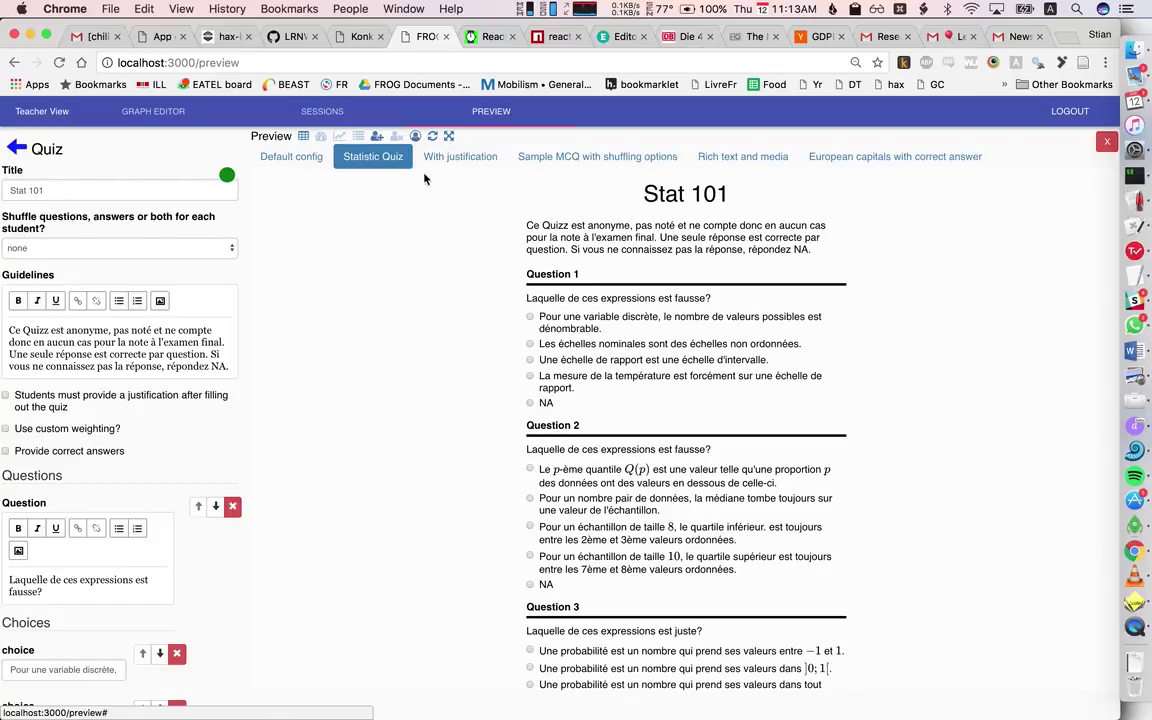
pyautogui.scroll(-5, 660, 511)
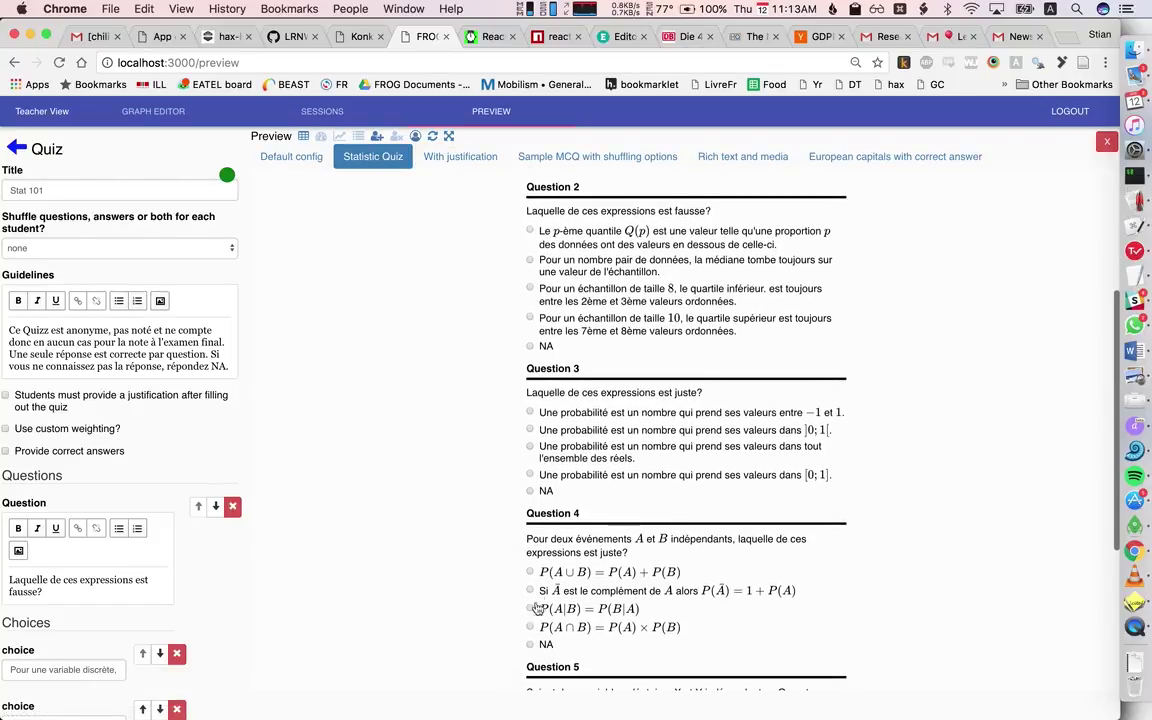
pyautogui.click(477, 157)
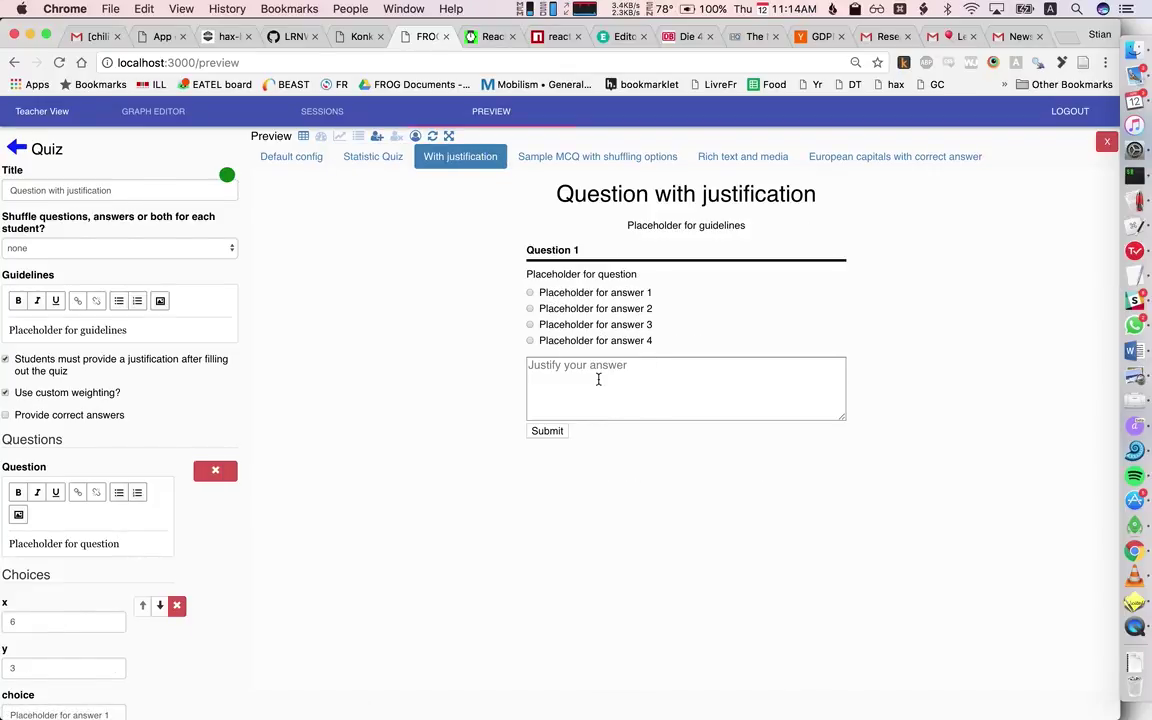
pyautogui.click(563, 165)
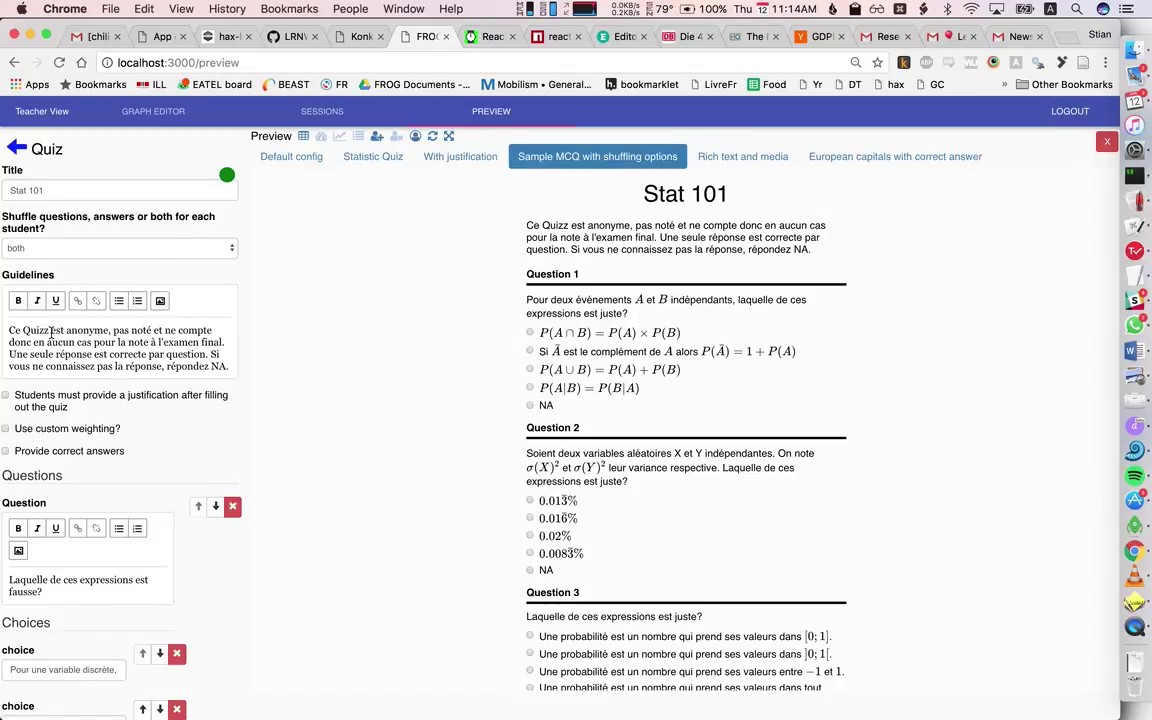
# Step: Change the quiz title to "Stat 101 and start editing" and look through the quiz preview
pyautogui.click(57, 193)
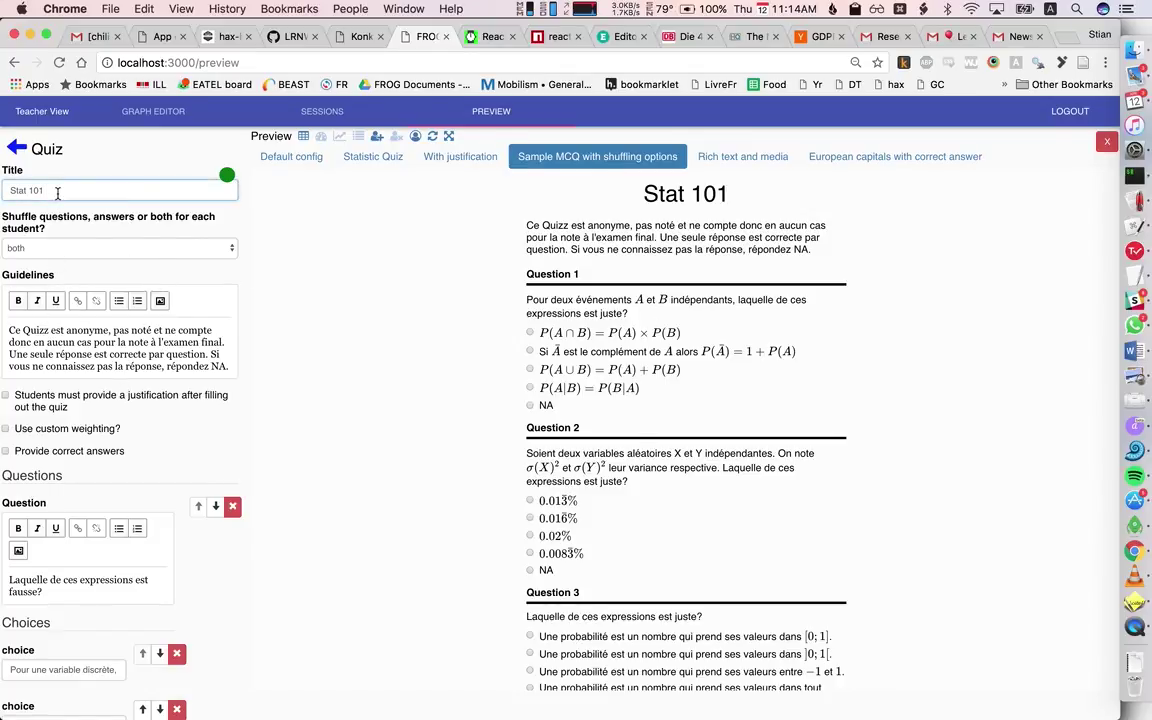
pyautogui.write('and start editing')
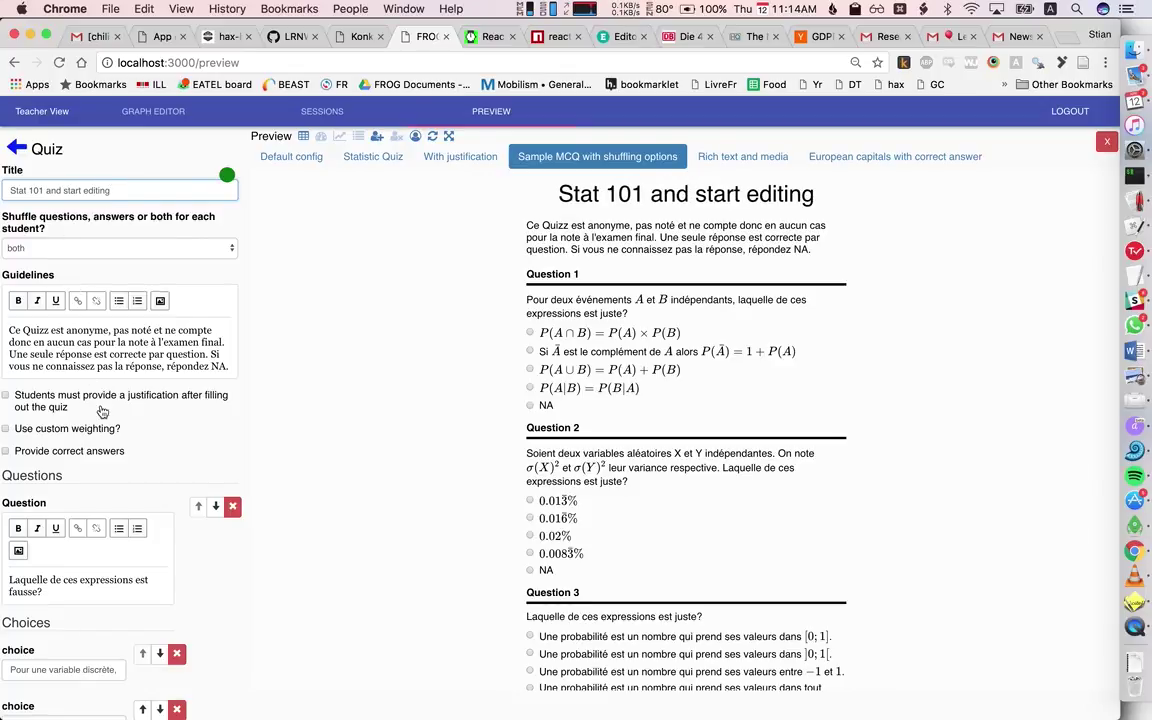
pyautogui.scroll(-10, 468, 420)
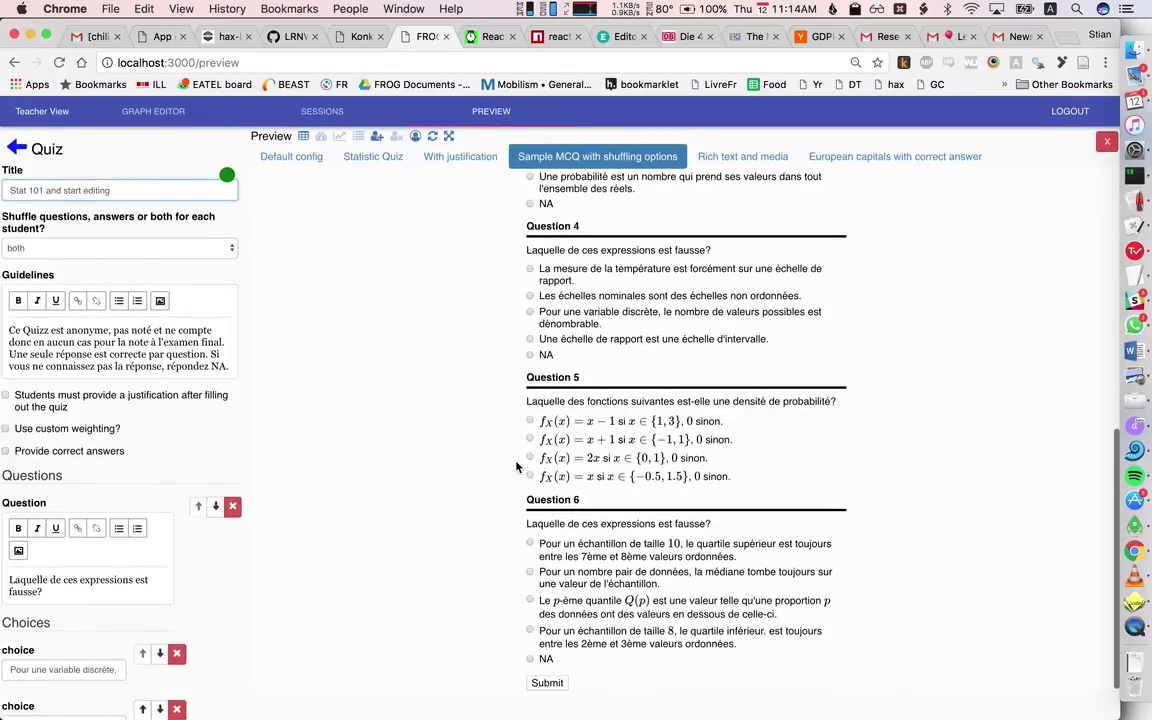
# Step: Require students to provide a justification after filling out the quiz and check the end of the preview
pyautogui.click(45, 404)
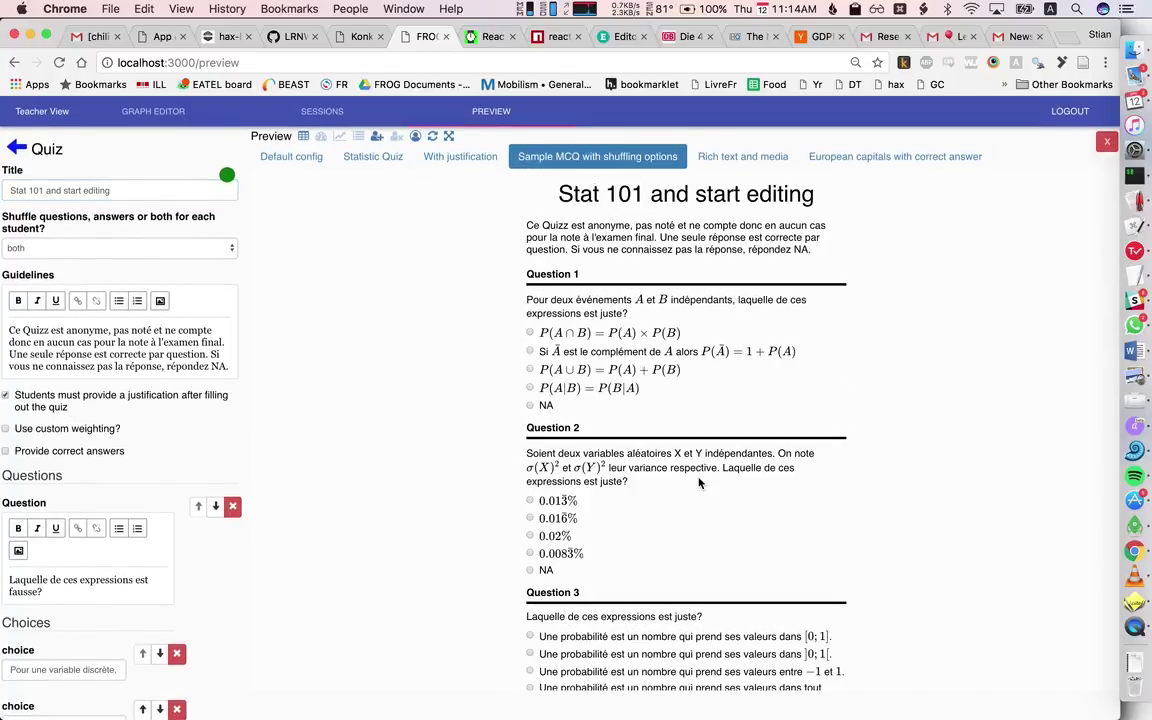
pyautogui.scroll(-10, 699, 483)
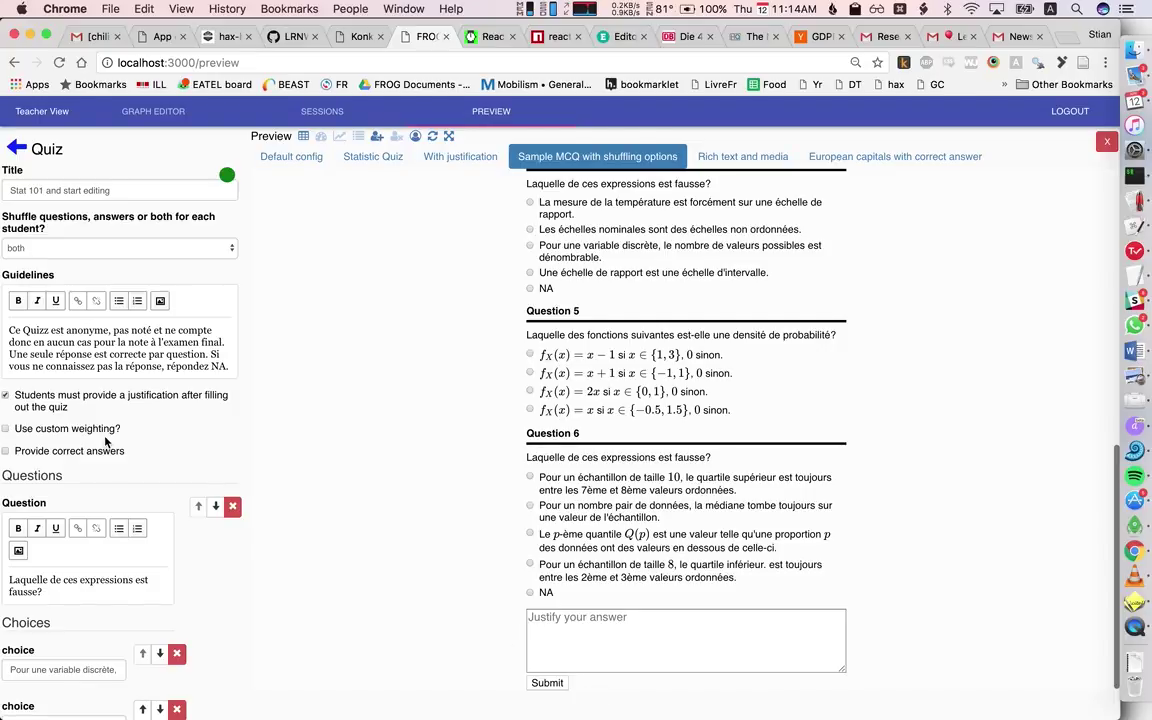
pyautogui.scroll(3, 460, 437)
pyautogui.scroll(4, 460, 437)
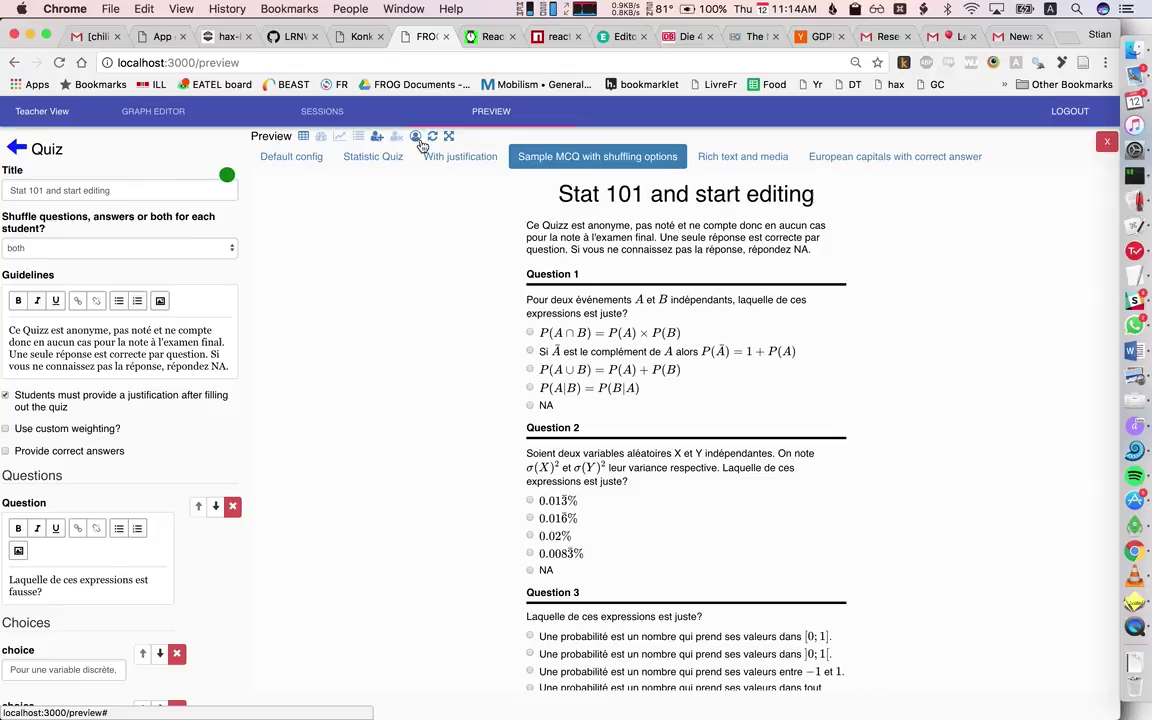
# Step: Add a second student to the preview and set the quiz to shuffle only answers
pyautogui.click(377, 137)
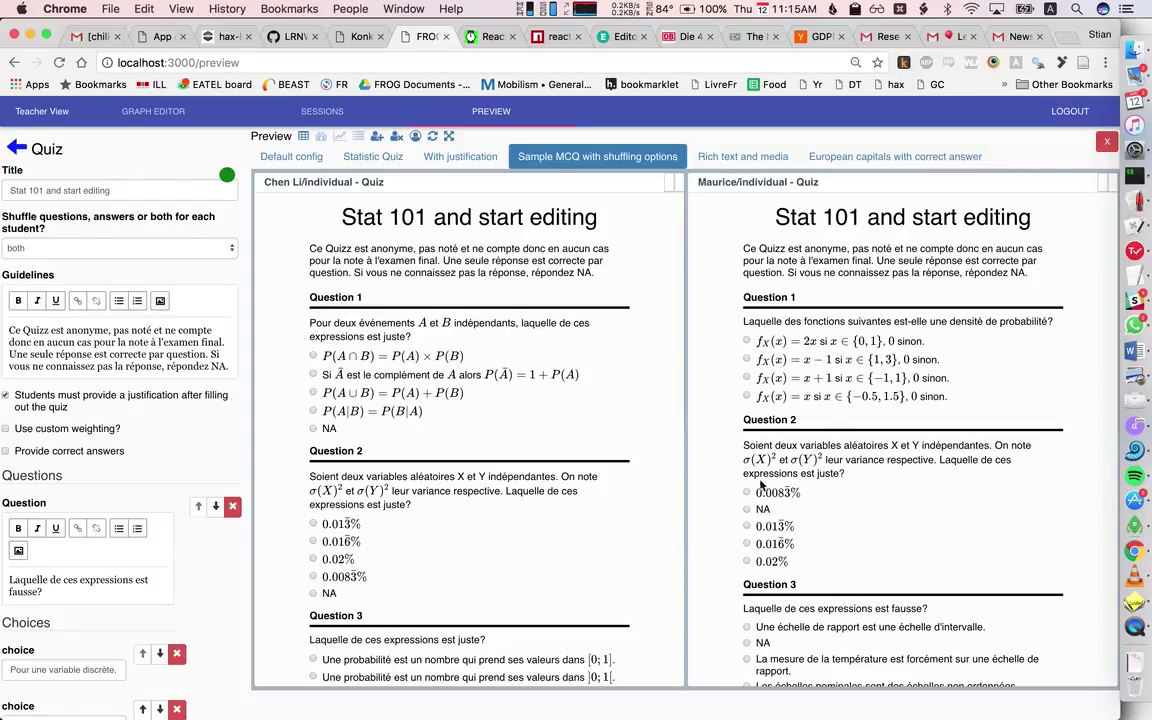
pyautogui.click(95, 247)
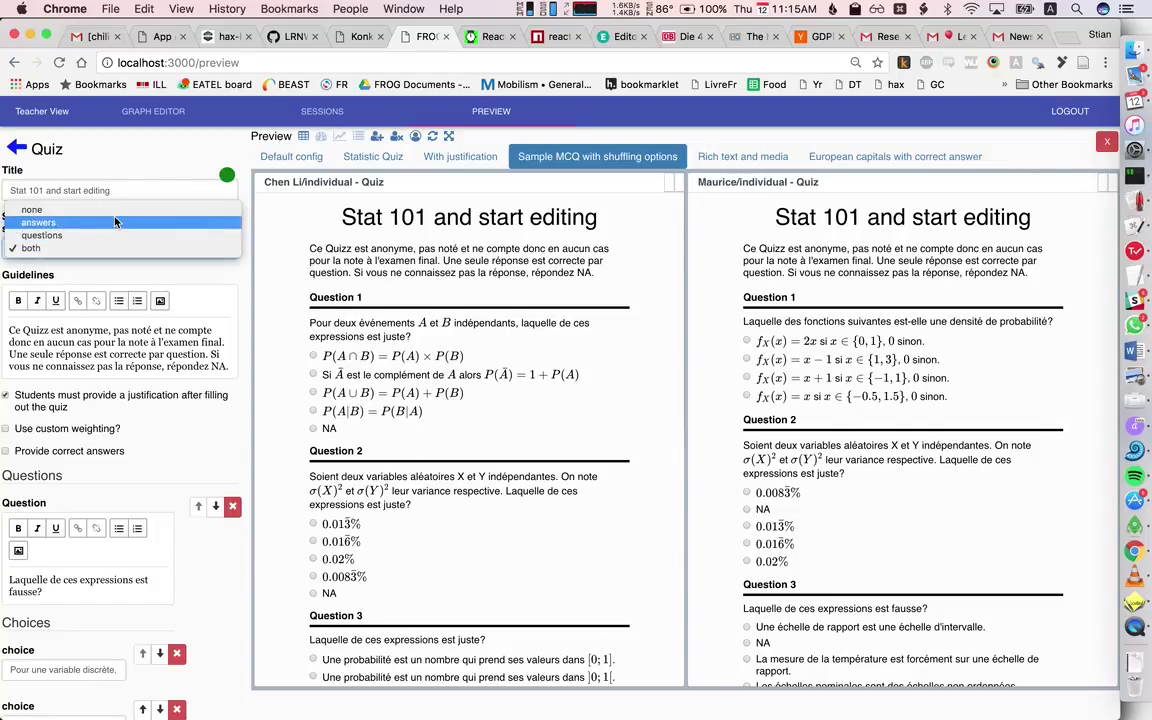
pyautogui.click(115, 223)
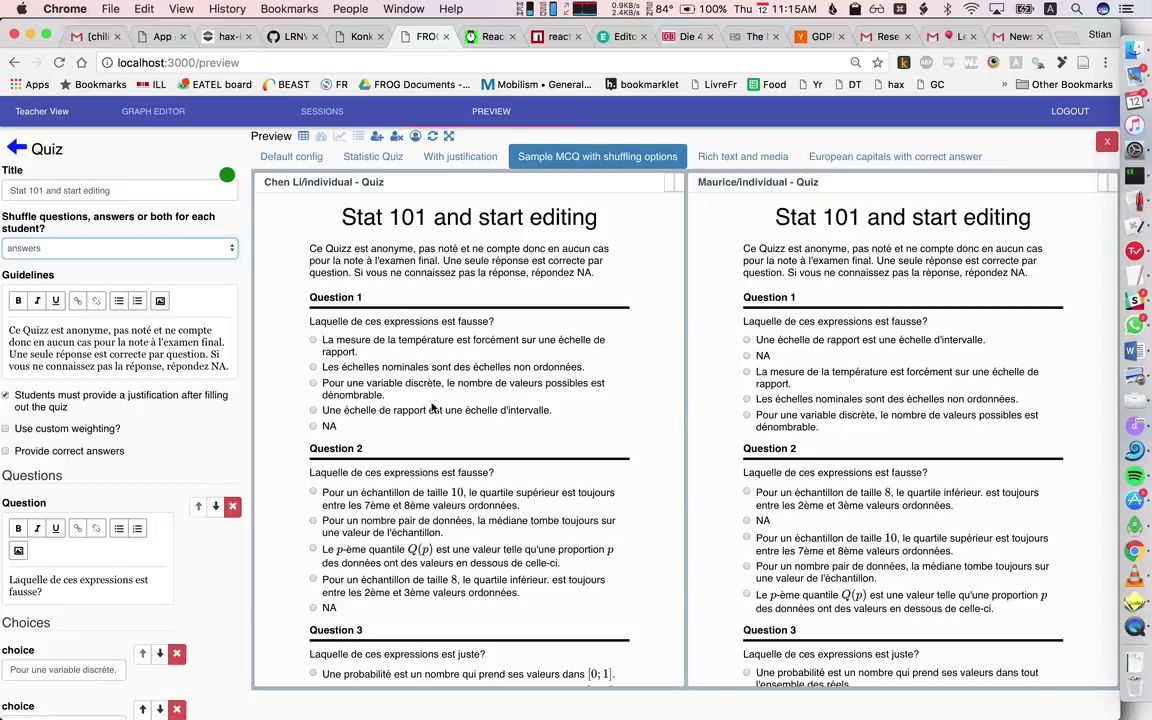
# Step: Switch the quiz's shuffling to questions and finally to none
pyautogui.click(100, 247)
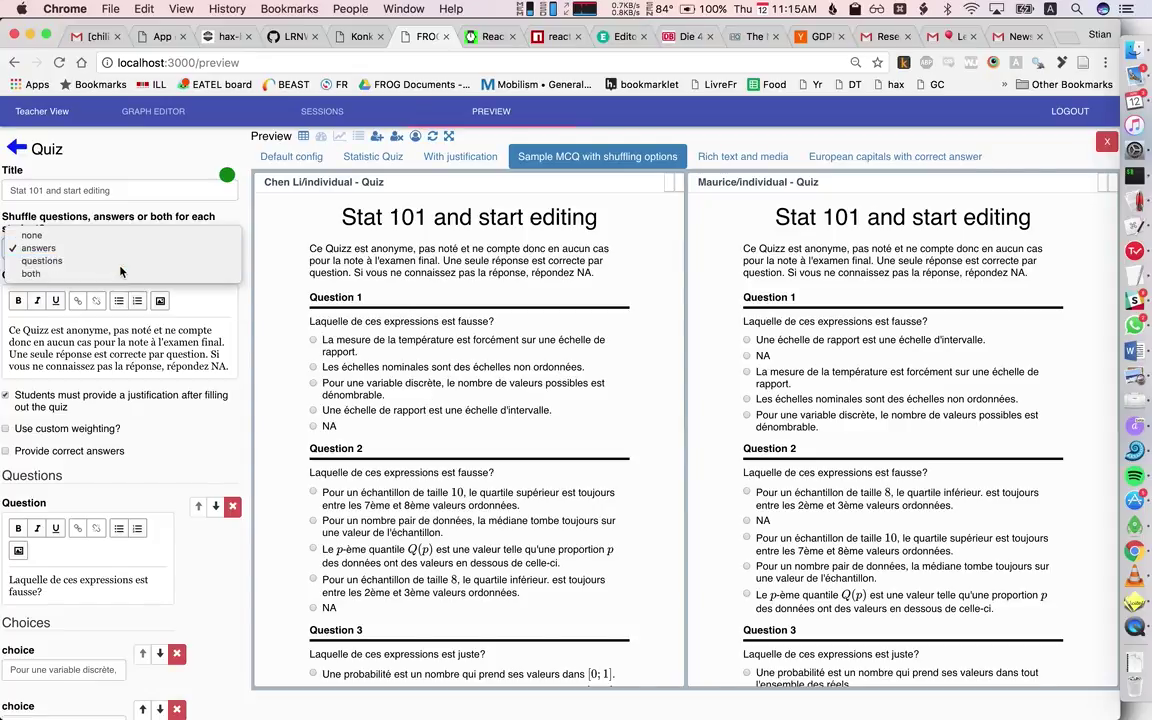
pyautogui.click(105, 247)
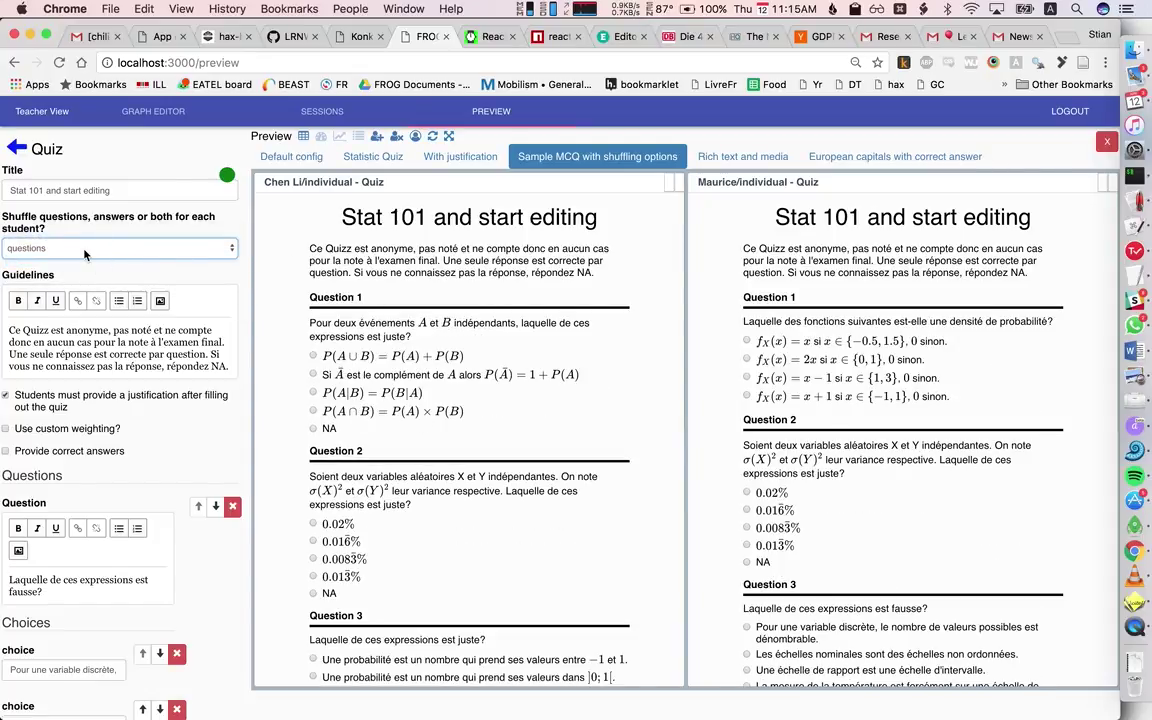
pyautogui.click(84, 248)
pyautogui.click(85, 247)
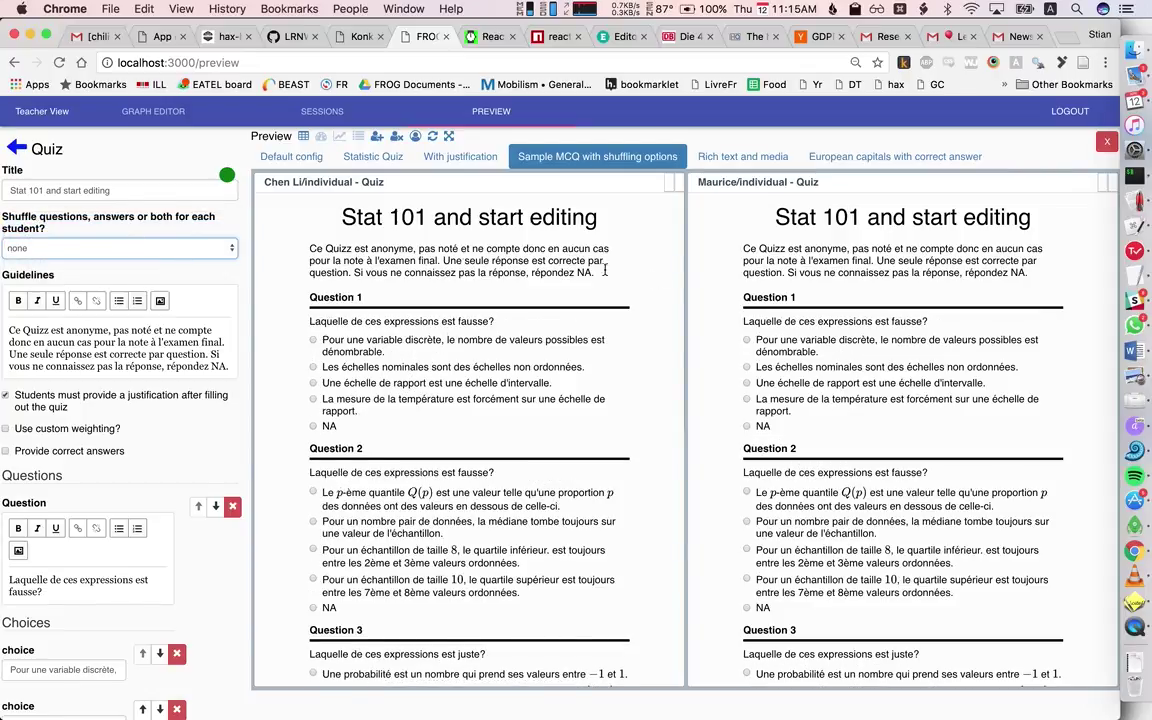
# Step: Select the first answer to Question 1 for the first student and the second answer for the second student
pyautogui.click(314, 341)
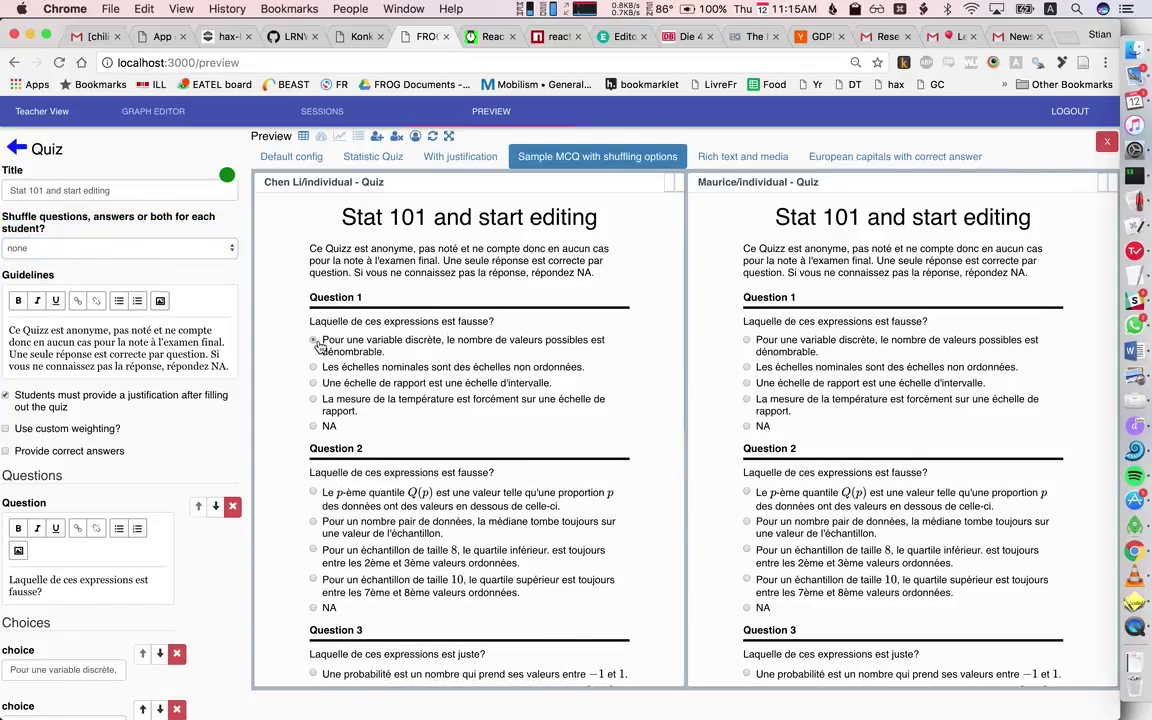
pyautogui.click(746, 367)
# Step: Switch the preview to group mode, select Question 1's first answer in the first student's quiz, and compare both students' views
pyautogui.click(417, 136)
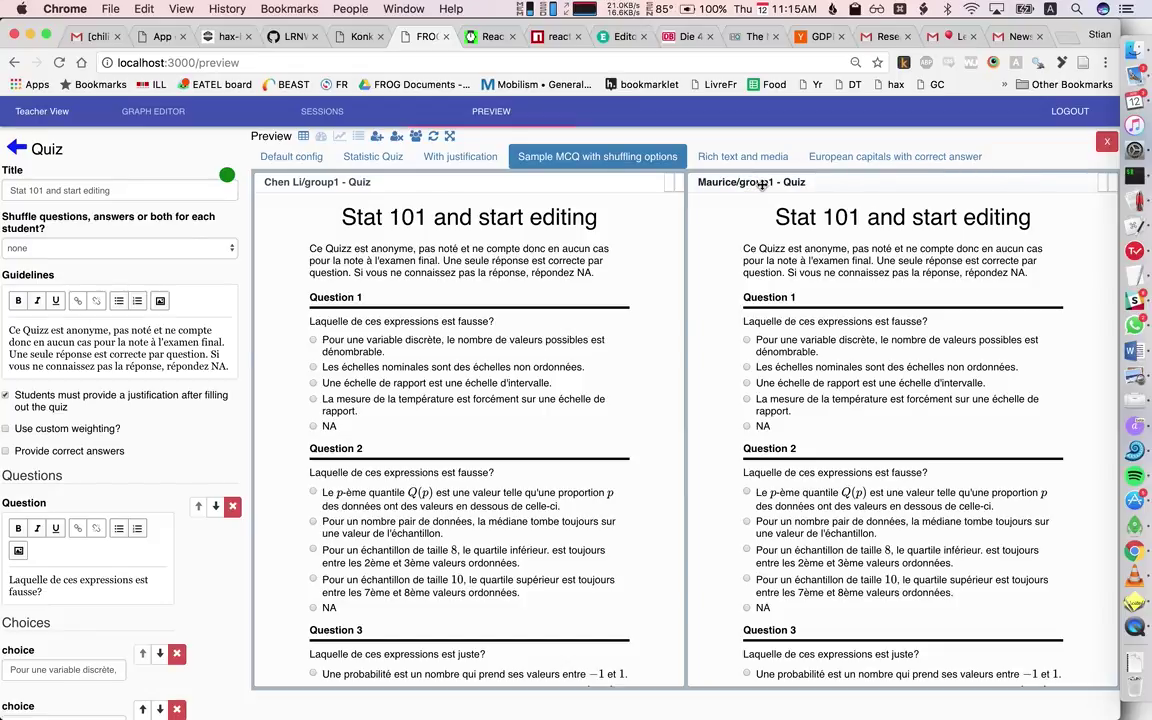
pyautogui.click(314, 341)
pyautogui.scroll(-5, 733, 370)
pyautogui.scroll(5, 740, 355)
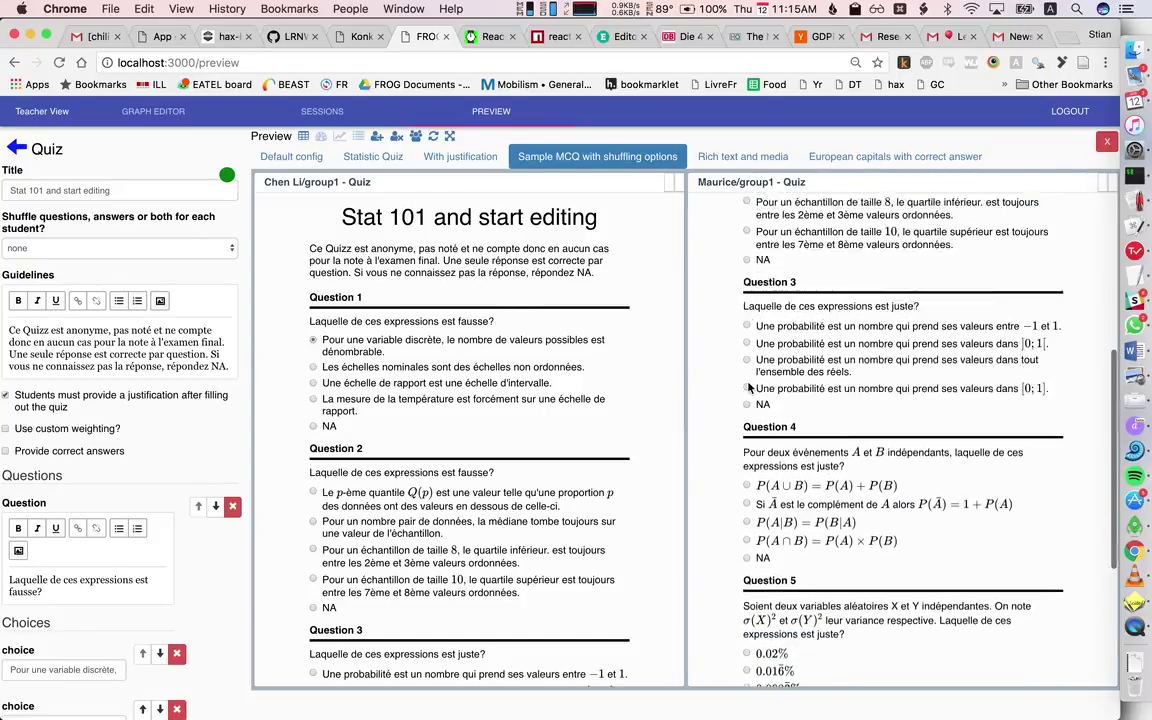
pyautogui.scroll(-10, 450, 328)
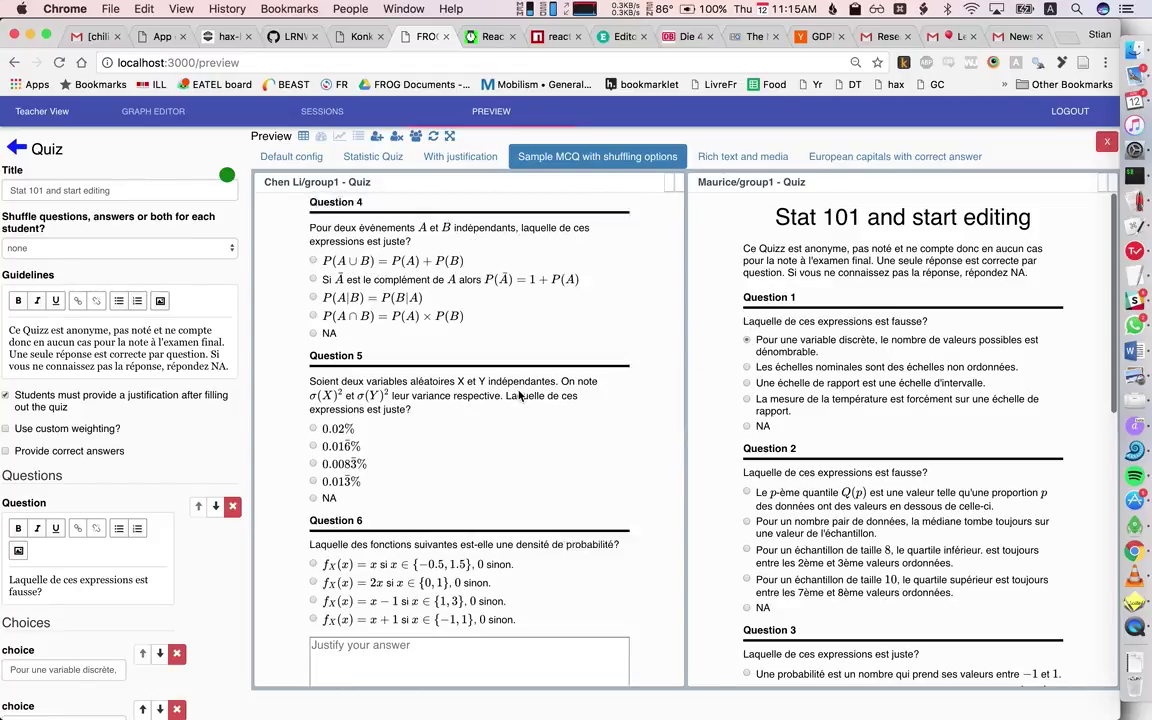
pyautogui.scroll(-10, 787, 298)
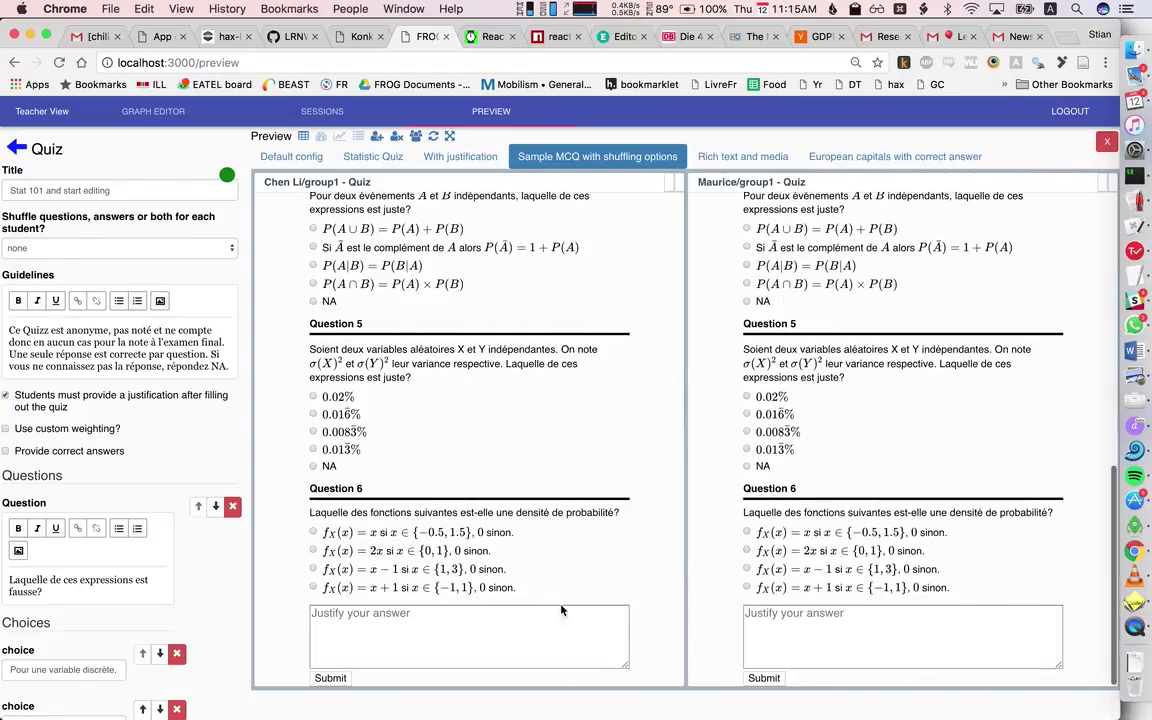
# Step: Enter "I can type here" as the justification in the first student's quiz and compare both students' views
pyautogui.click(496, 617)
pyautogui.write('I can type here')
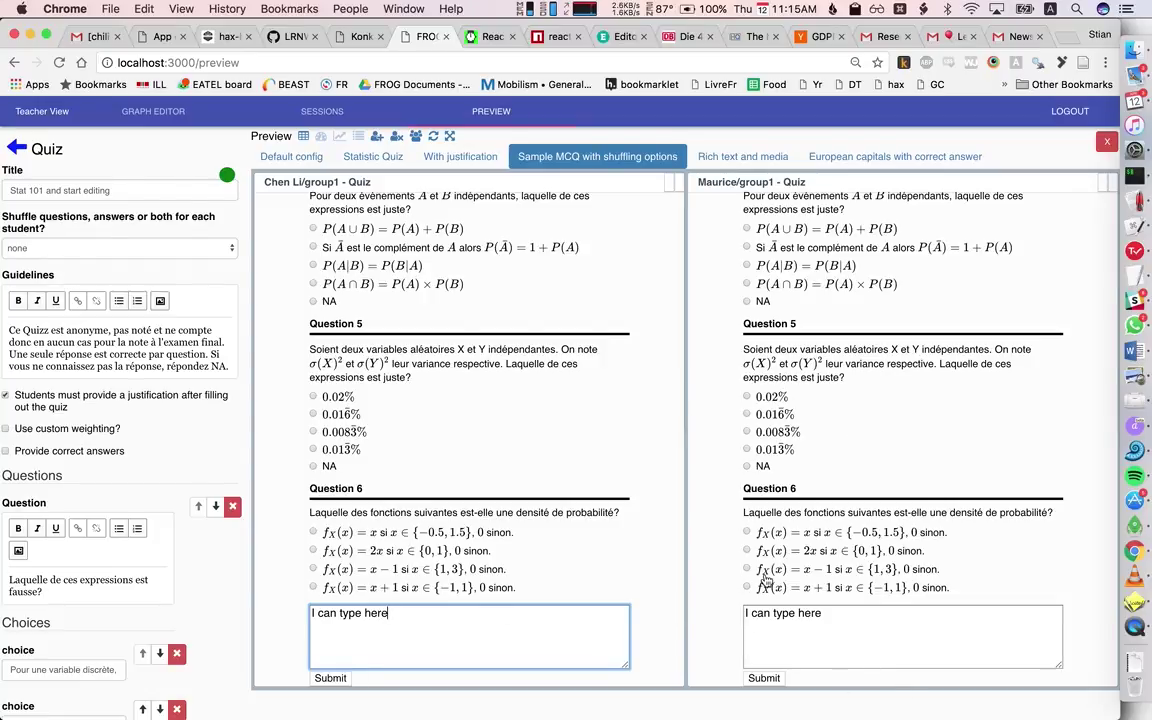
pyautogui.scroll(10, 813, 478)
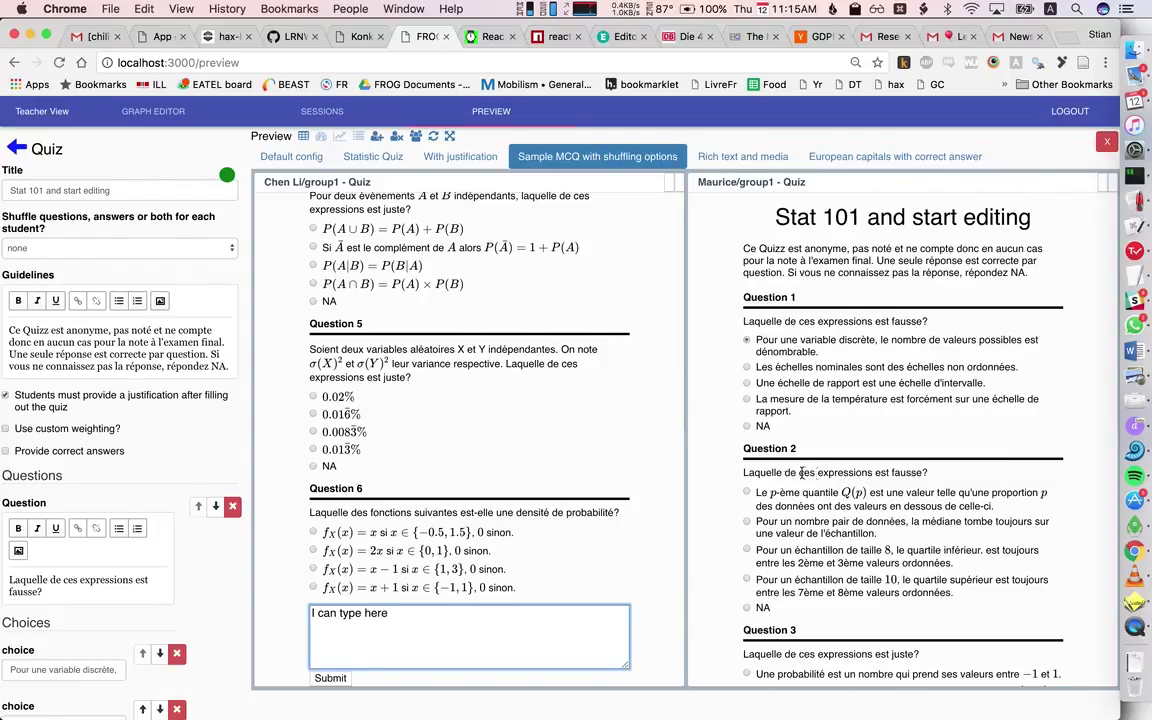
pyautogui.scroll(3, 522, 357)
pyautogui.scroll(7, 522, 357)
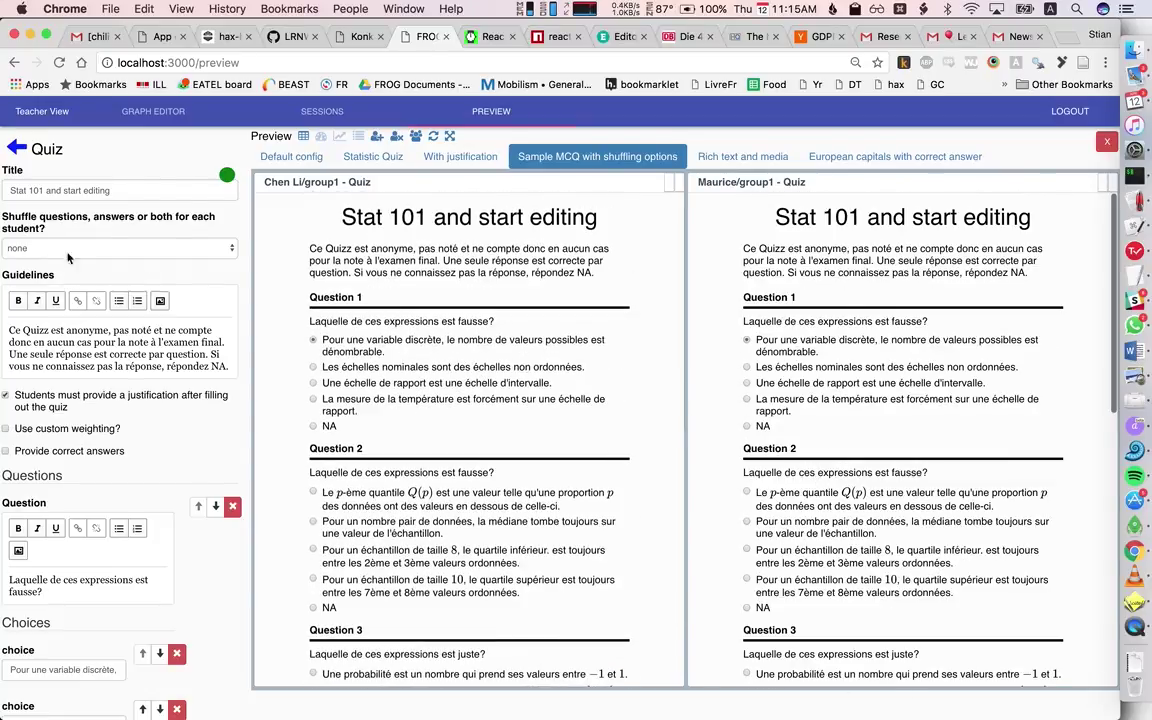
# Step: Change the quiz title to "Stat 101 and start editing title" and delete the first question
pyautogui.click(126, 183)
pyautogui.click(135, 190)
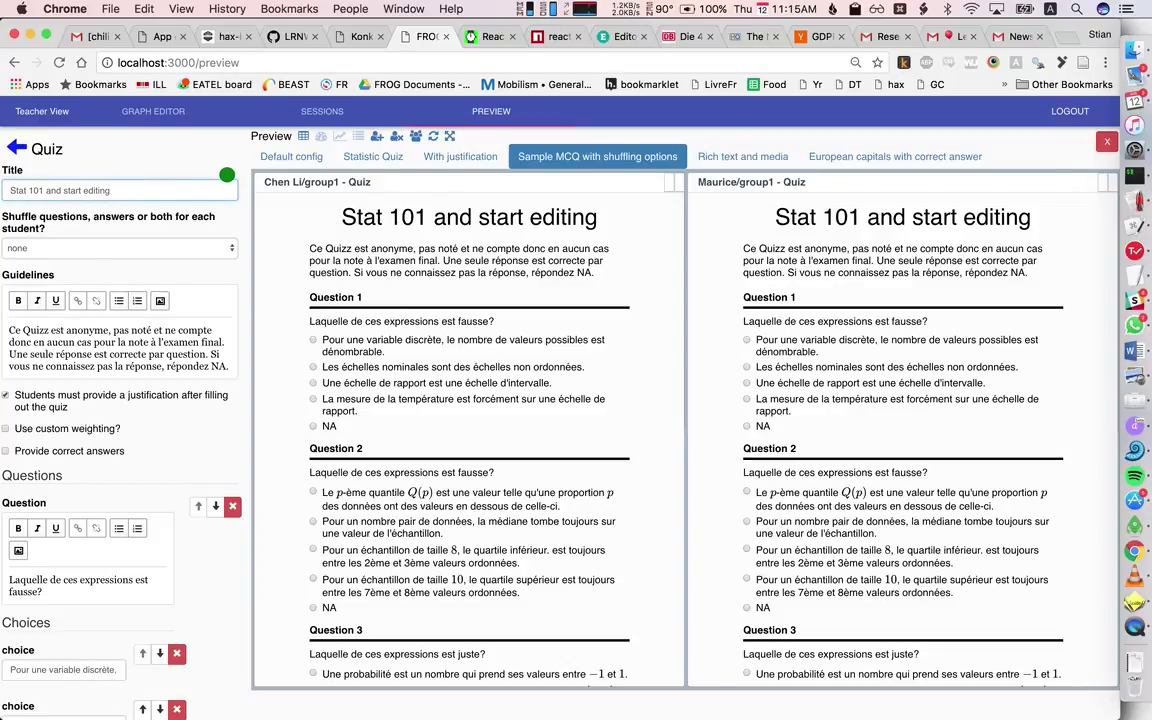
pyautogui.write('title')
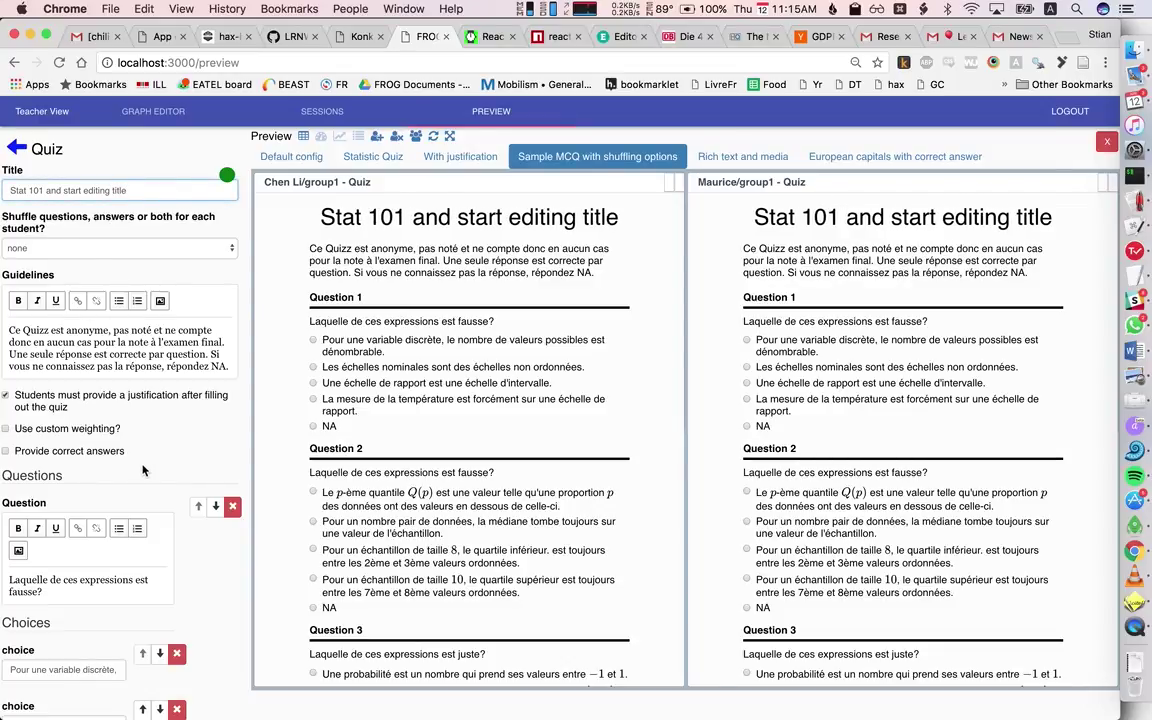
pyautogui.click(232, 507)
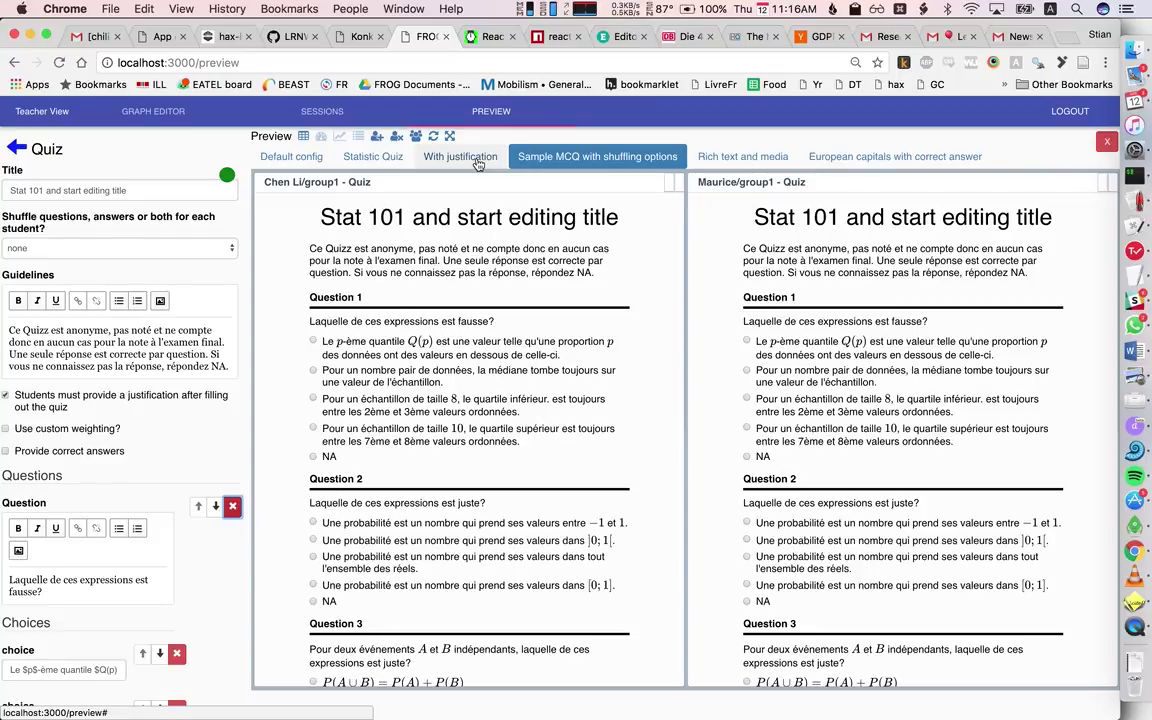
# Step: Show the dashboard beside the student views and answer the quiz as the second student, selecting Question 1's first answer
pyautogui.click(319, 137)
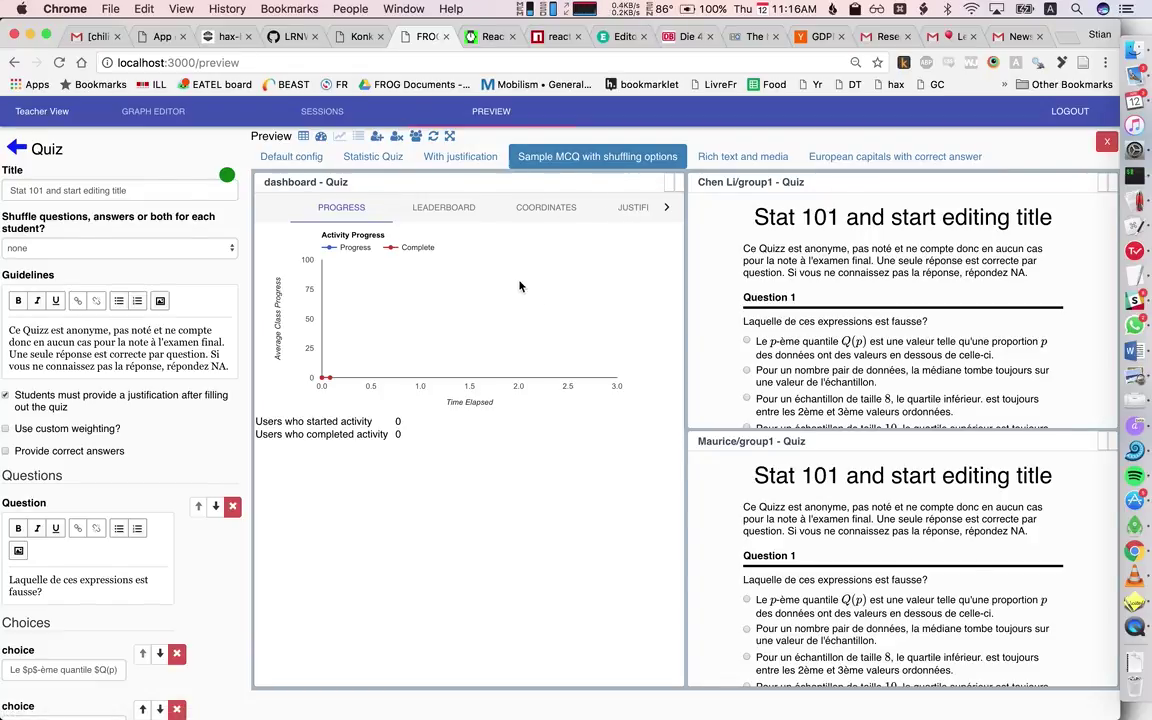
pyautogui.click(791, 605)
pyautogui.scroll(-5, 791, 605)
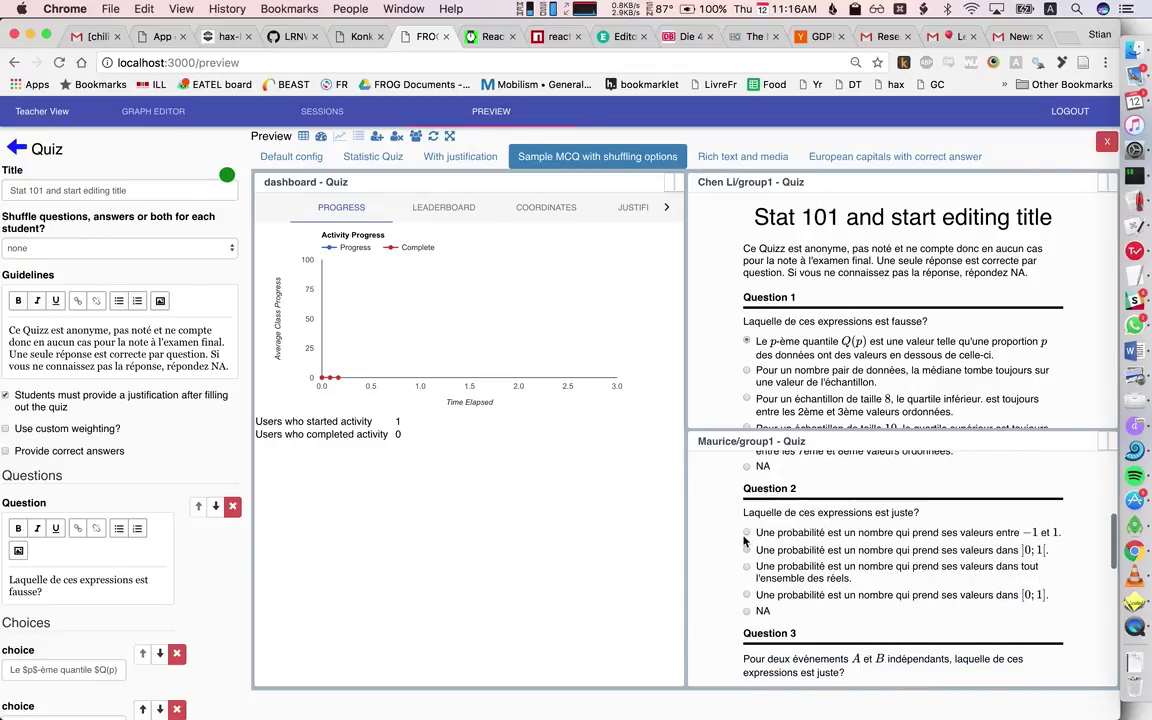
pyautogui.scroll(-4, 746, 538)
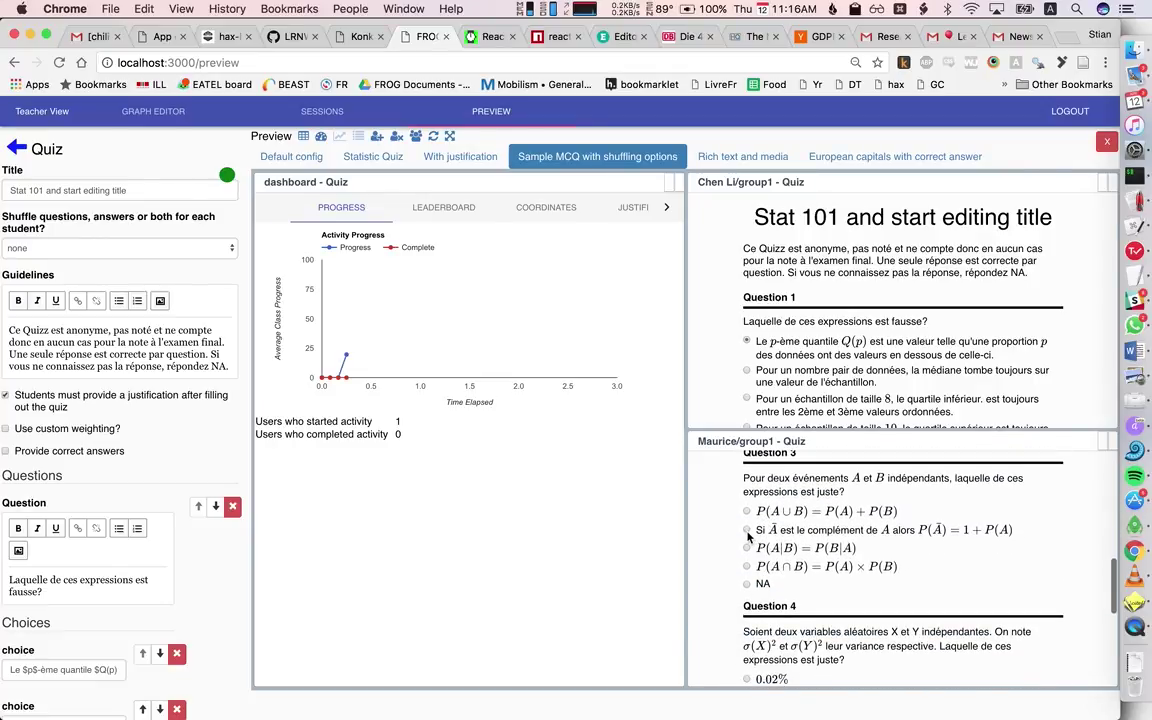
pyautogui.scroll(-3, 750, 525)
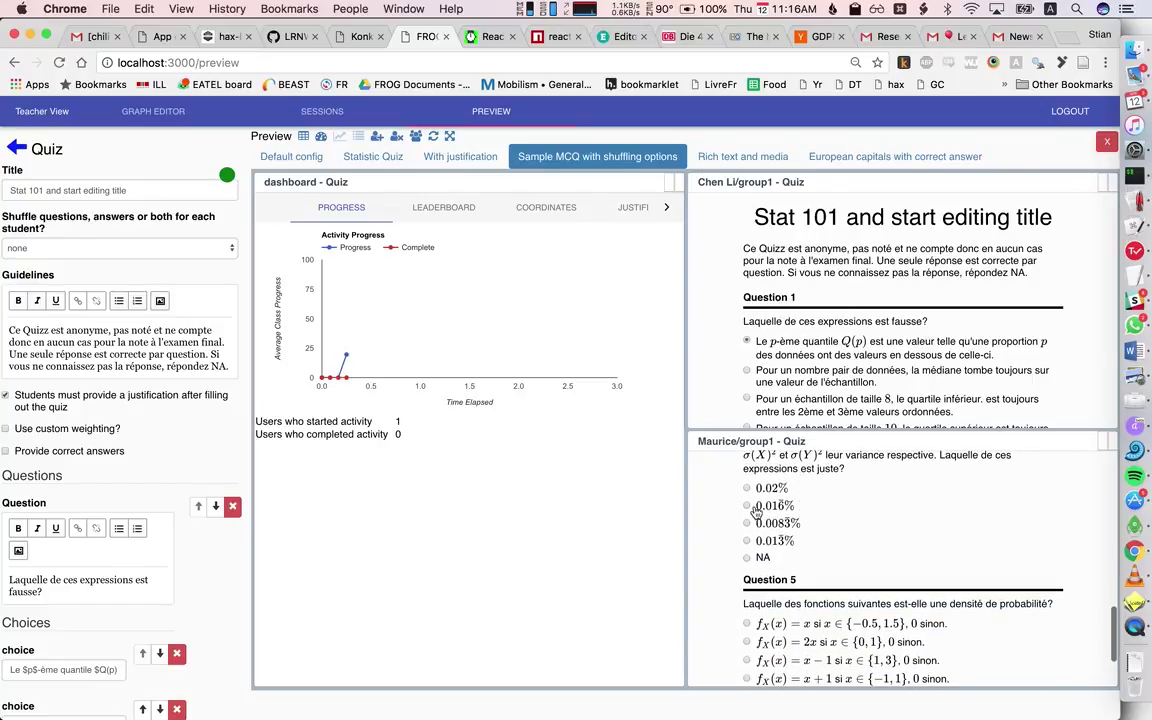
pyautogui.scroll(-3, 745, 515)
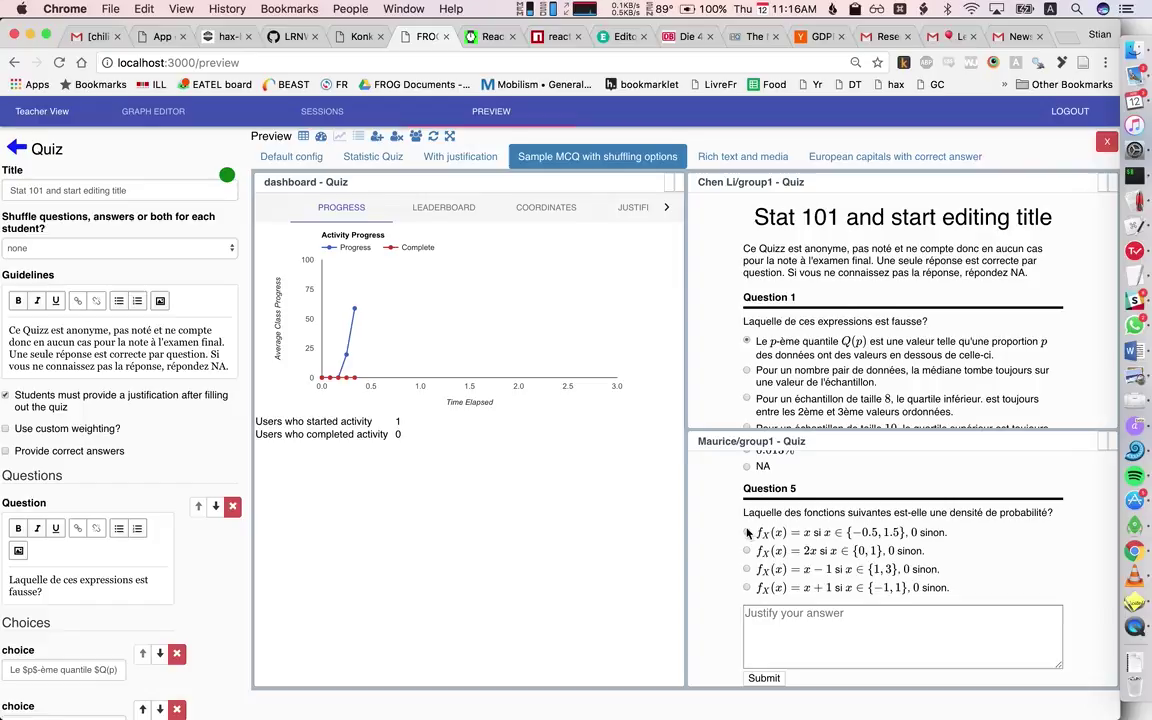
# Step: Show the dashboard's leaderboard, then in individual mode select Question 1's first answer for both students
pyautogui.click(446, 209)
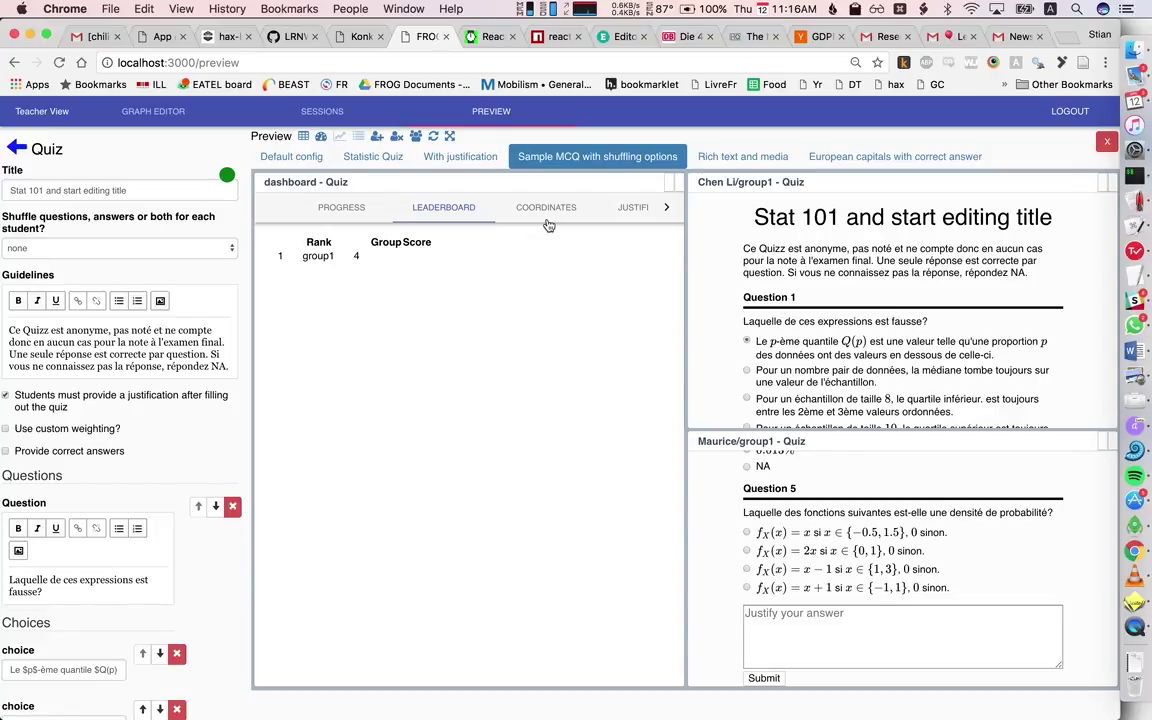
pyautogui.click(415, 137)
pyautogui.click(415, 137)
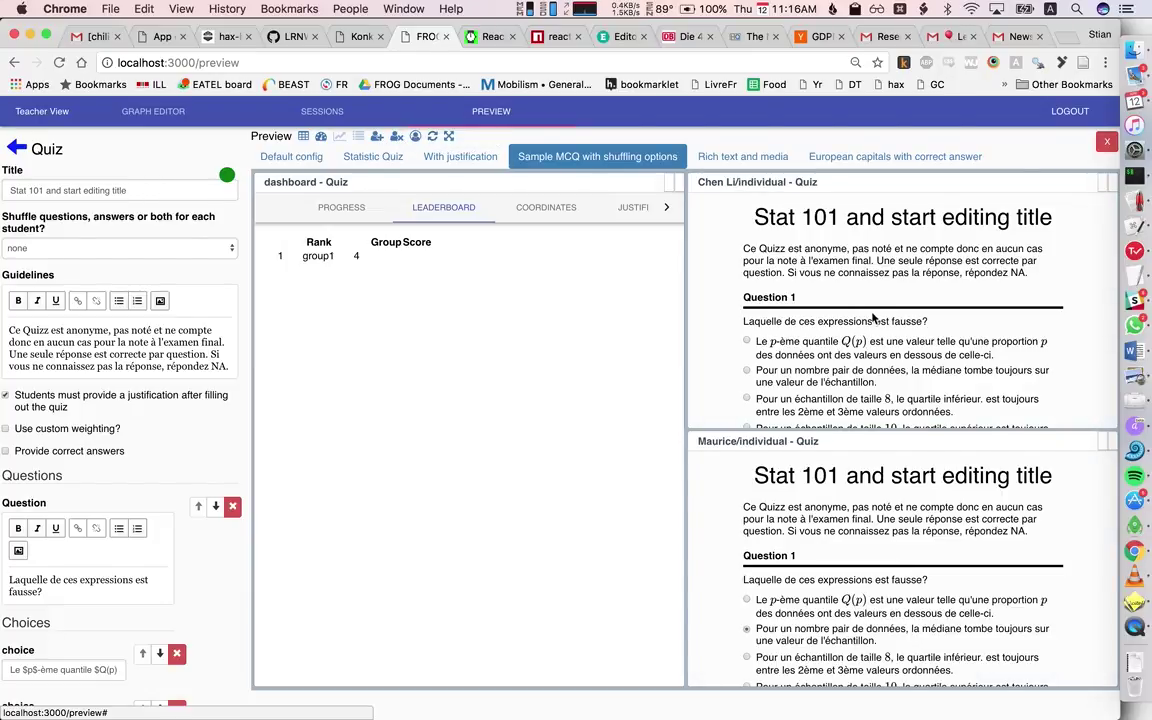
pyautogui.click(746, 341)
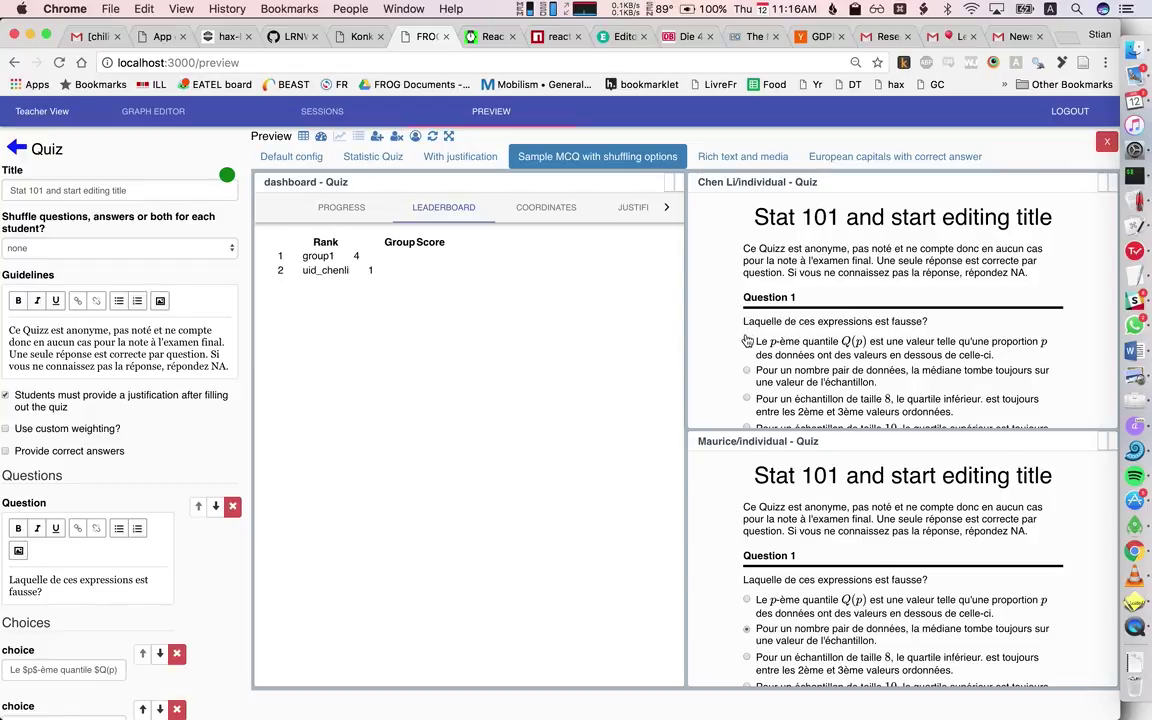
pyautogui.click(747, 600)
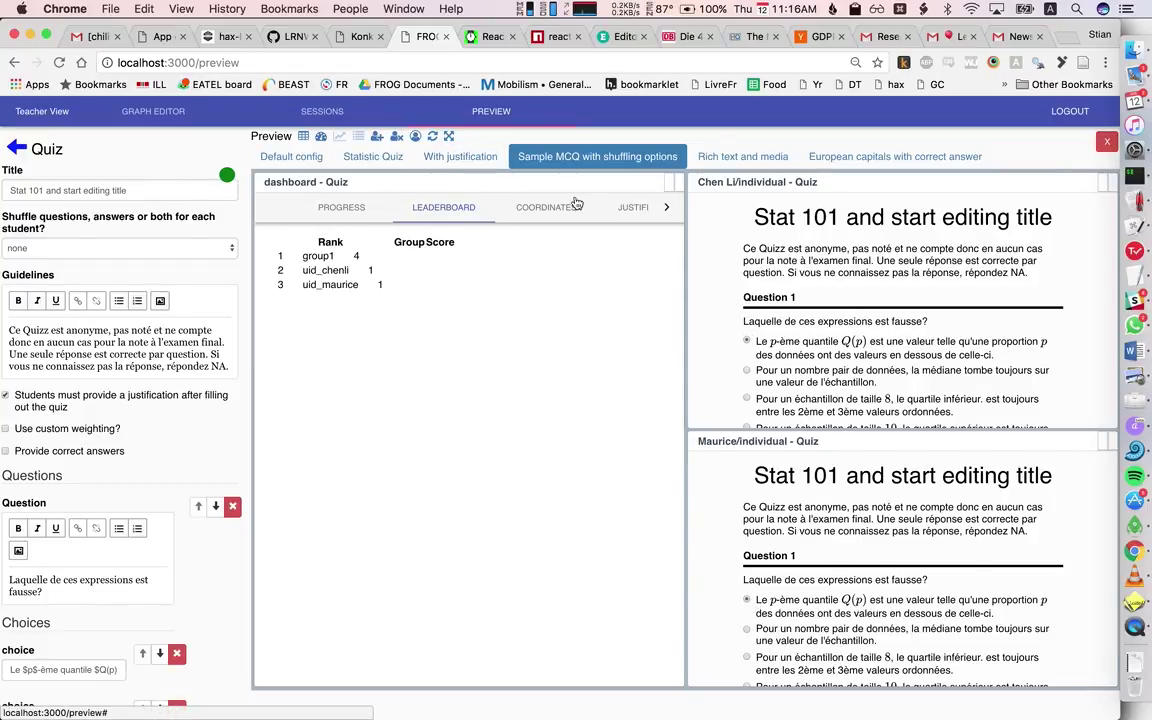
# Step: View the dashboard's coordinates and justifications, and submit "This is my justification" as the first student's justification
pyautogui.click(535, 216)
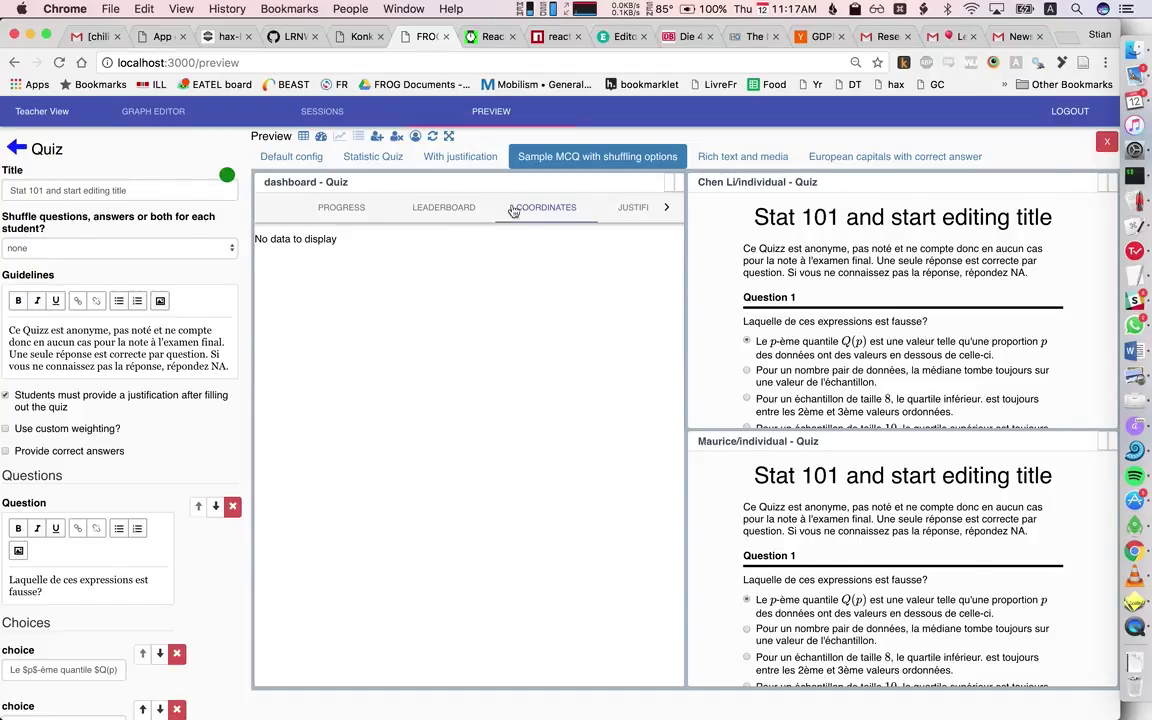
pyautogui.click(632, 213)
pyautogui.scroll(-15, 790, 271)
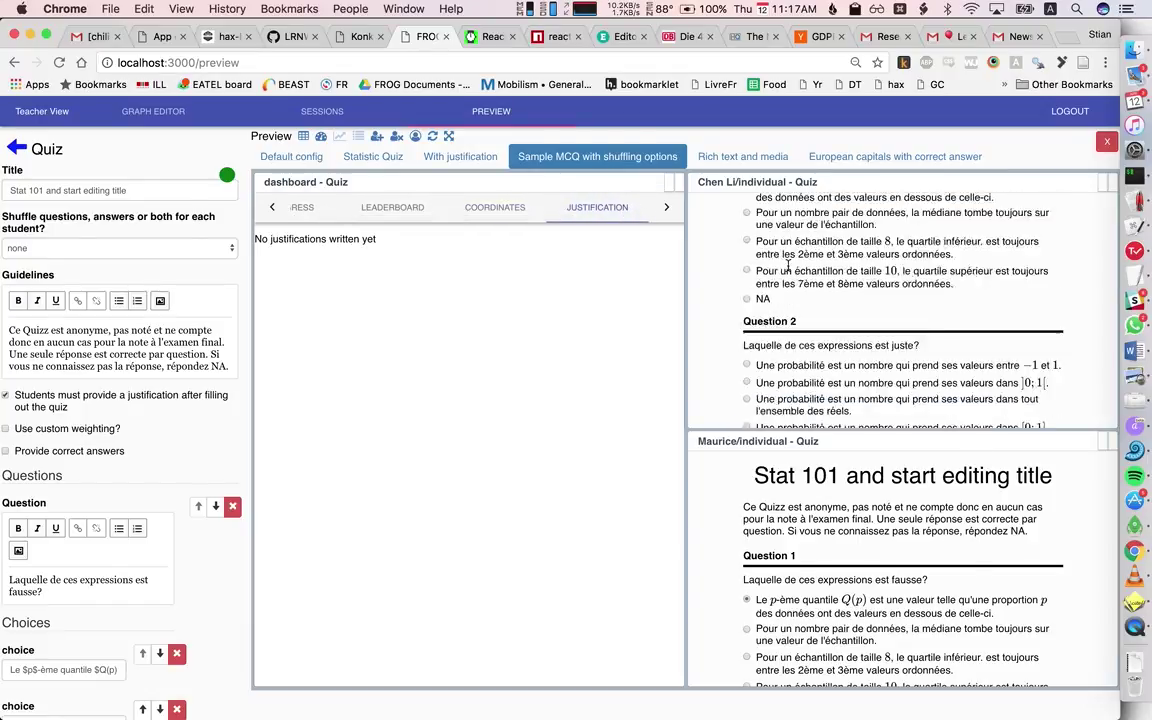
pyautogui.click(759, 369)
pyautogui.write('Thi')
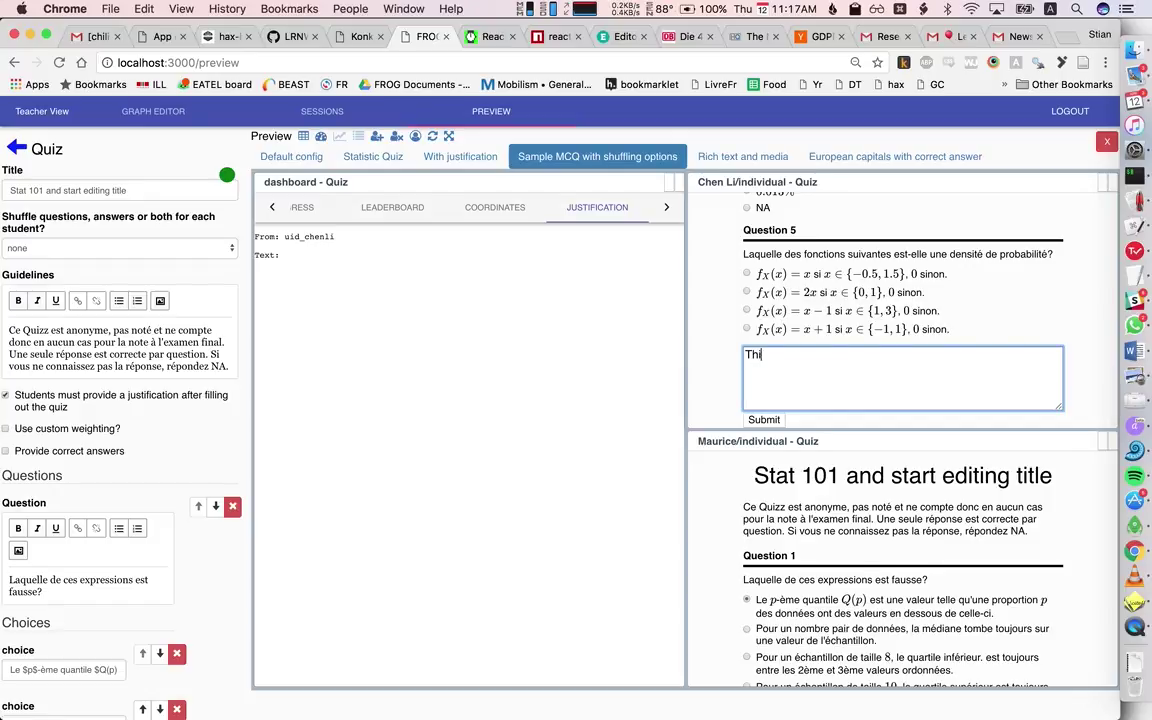
pyautogui.write('s is my jus')
pyautogui.press('BackSpace')
pyautogui.press('BackSpace')
pyautogui.press('BackSpace')
pyautogui.write('tification')
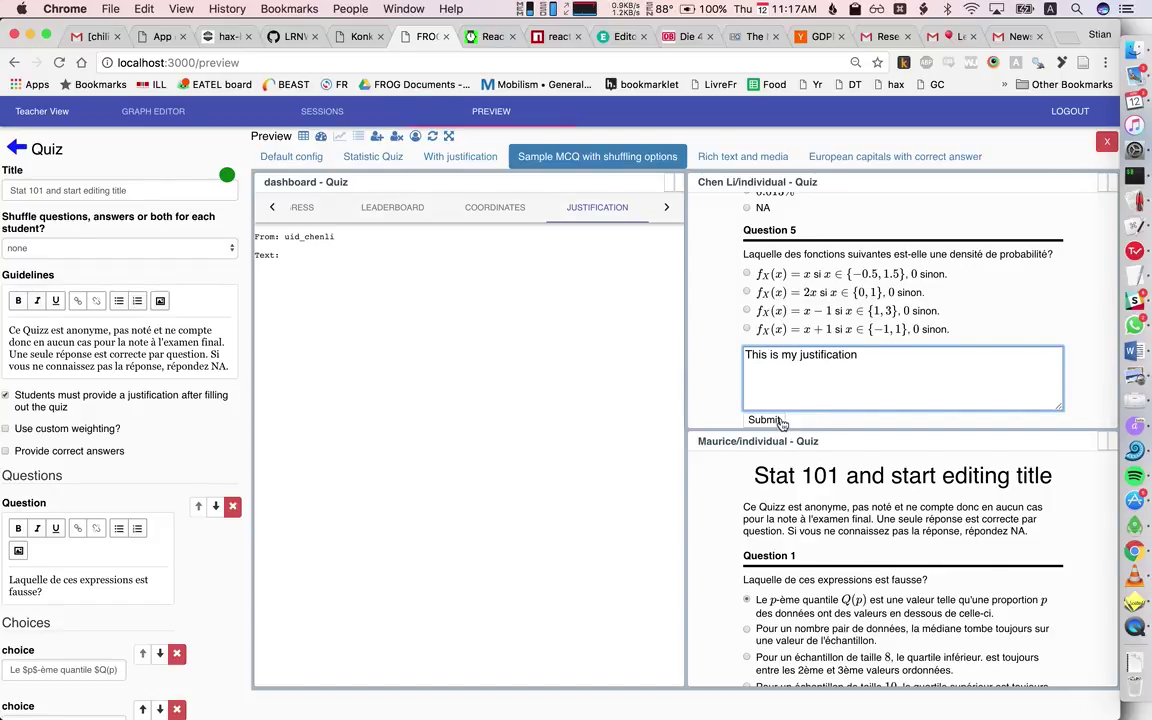
pyautogui.click(763, 419)
# Step: Enter "This is mine" as the justification in the second student's quiz and submit it
pyautogui.scroll(-5, 826, 622)
pyautogui.scroll(-5, 826, 622)
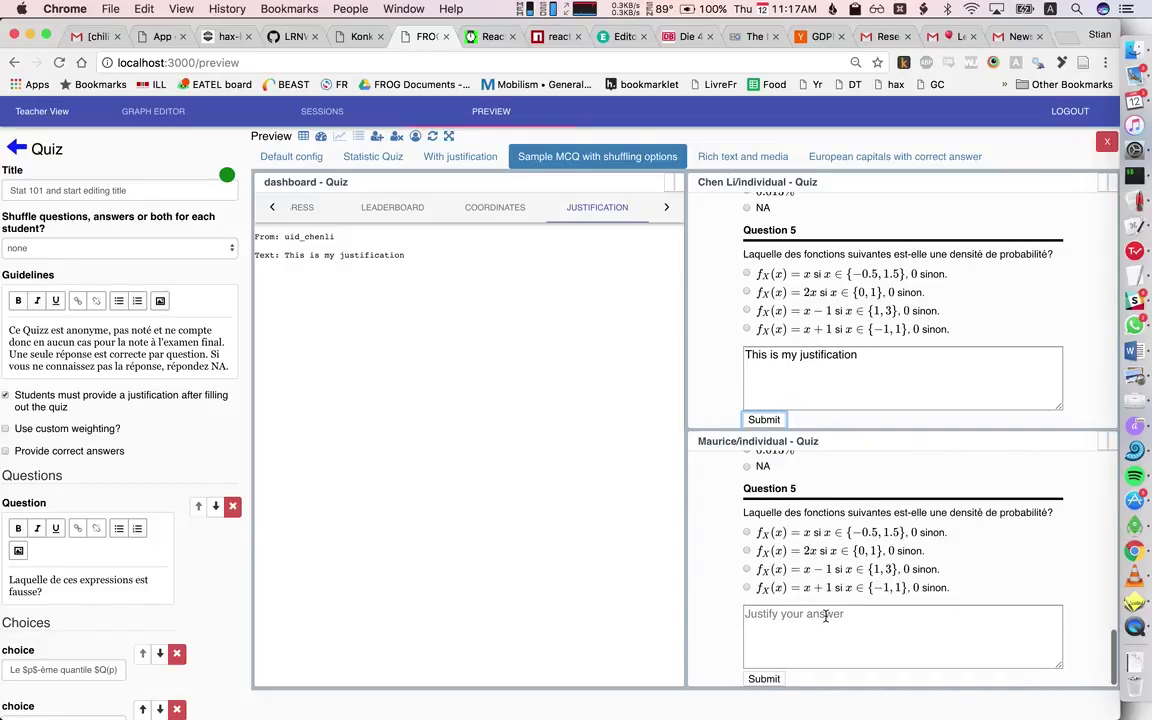
pyautogui.click(828, 617)
pyautogui.write('This is mine')
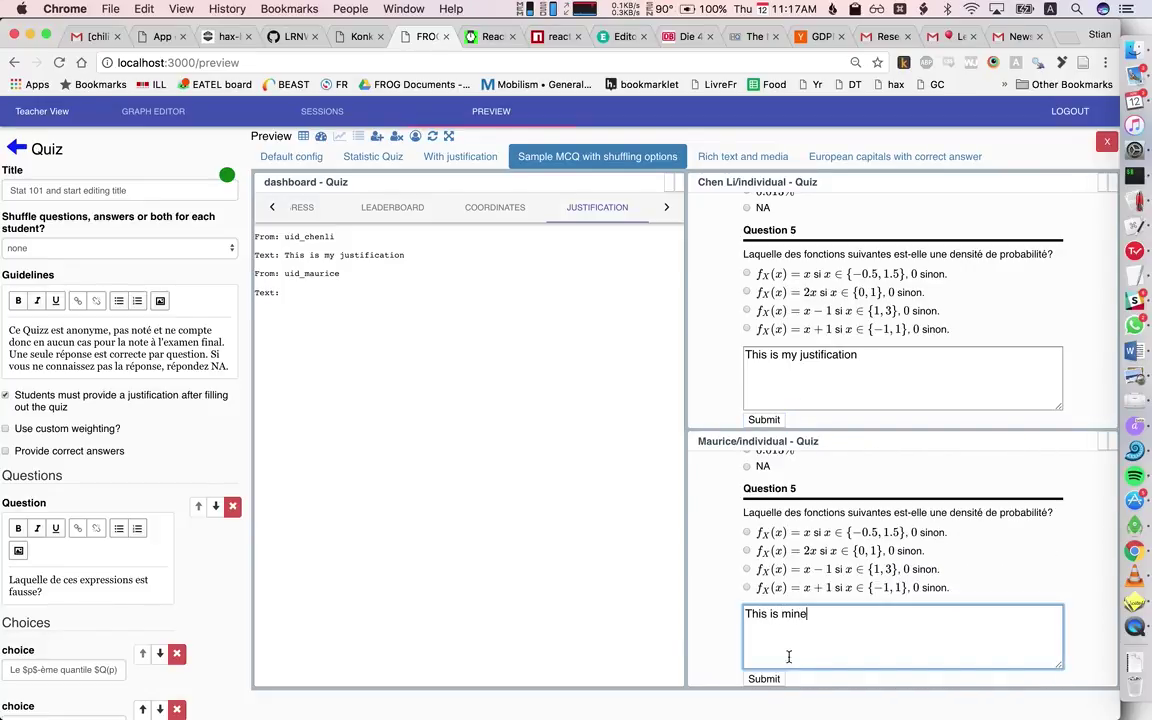
pyautogui.click(774, 679)
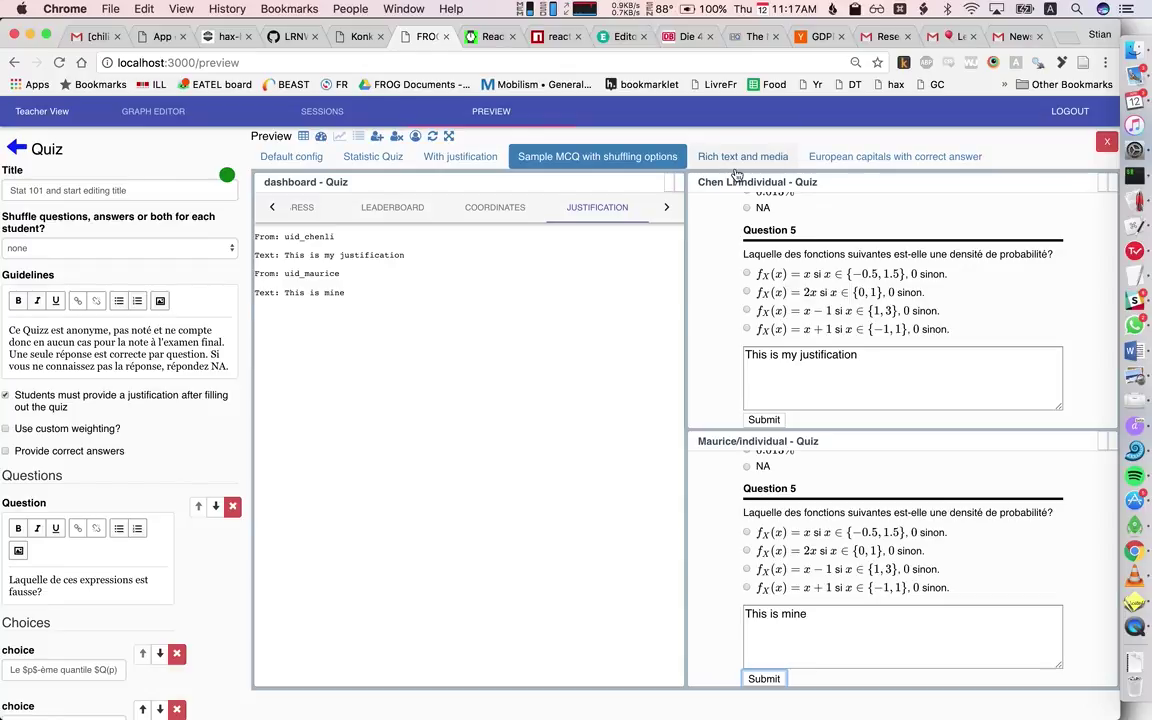
# Step: With the dashboard's answer counts shown, select the second answer to Question 5 for the first student and to Question 1 for the second
pyautogui.click(674, 208)
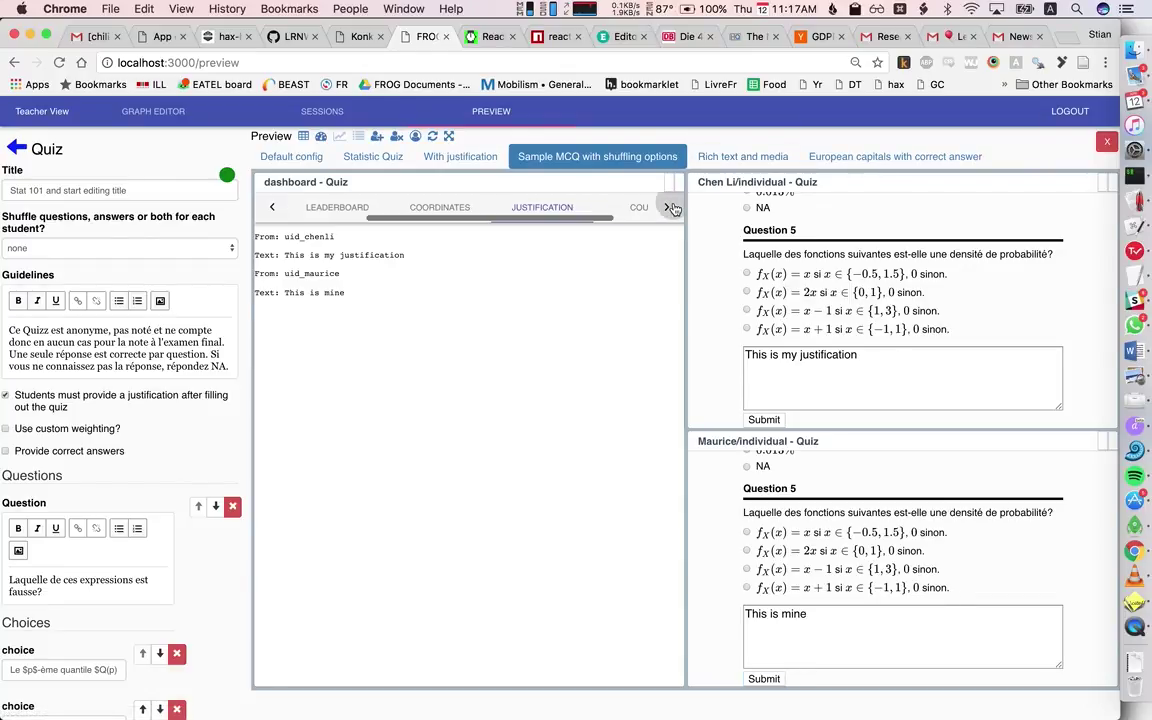
pyautogui.click(601, 208)
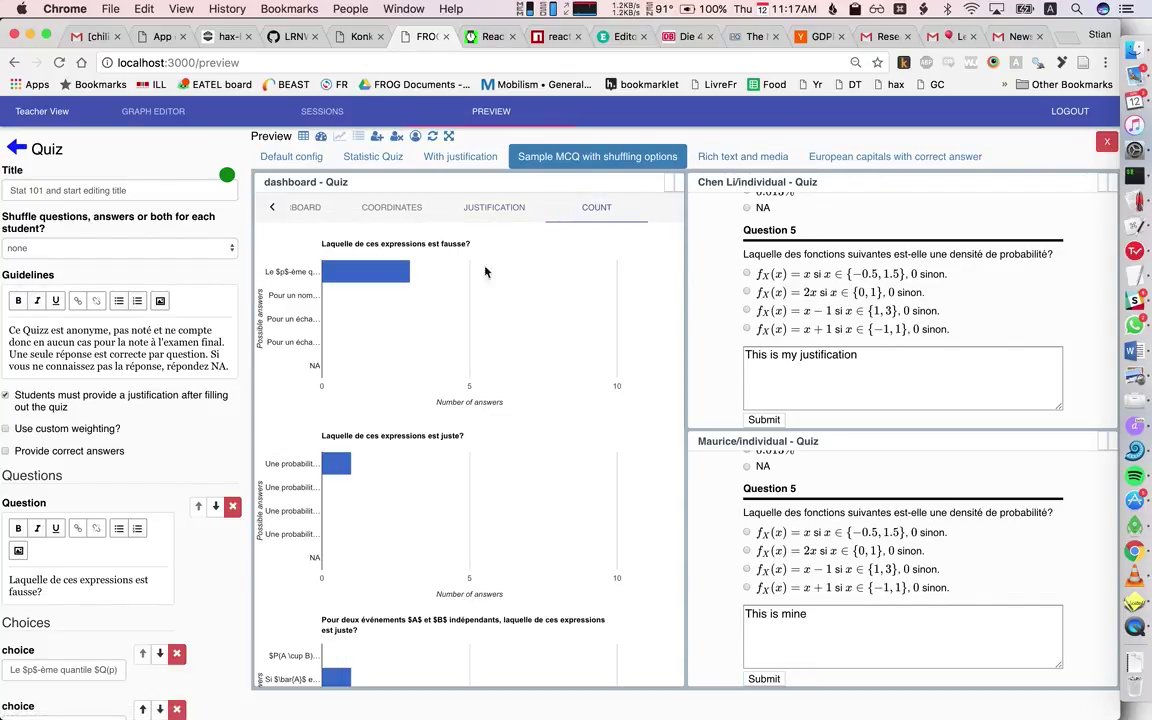
pyautogui.click(748, 292)
pyautogui.scroll(10, 758, 480)
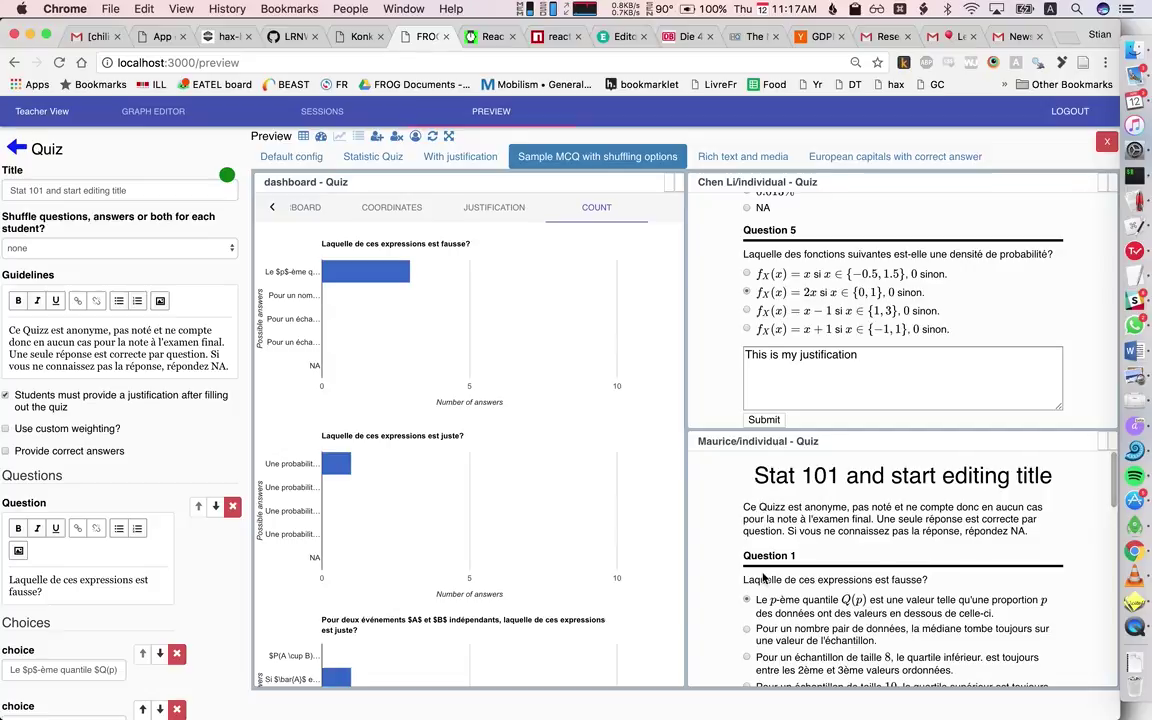
pyautogui.click(746, 628)
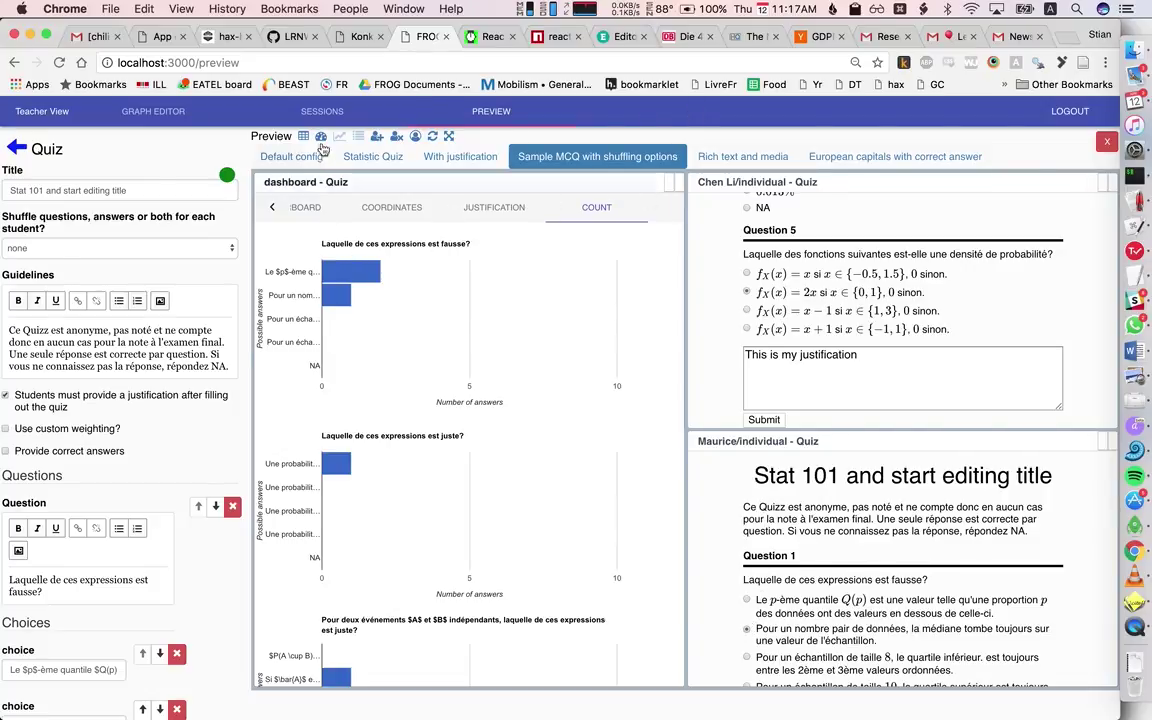
# Step: Load the "Rich text and media" example and reduce the preview to a single student without the dashboard
pyautogui.click(714, 156)
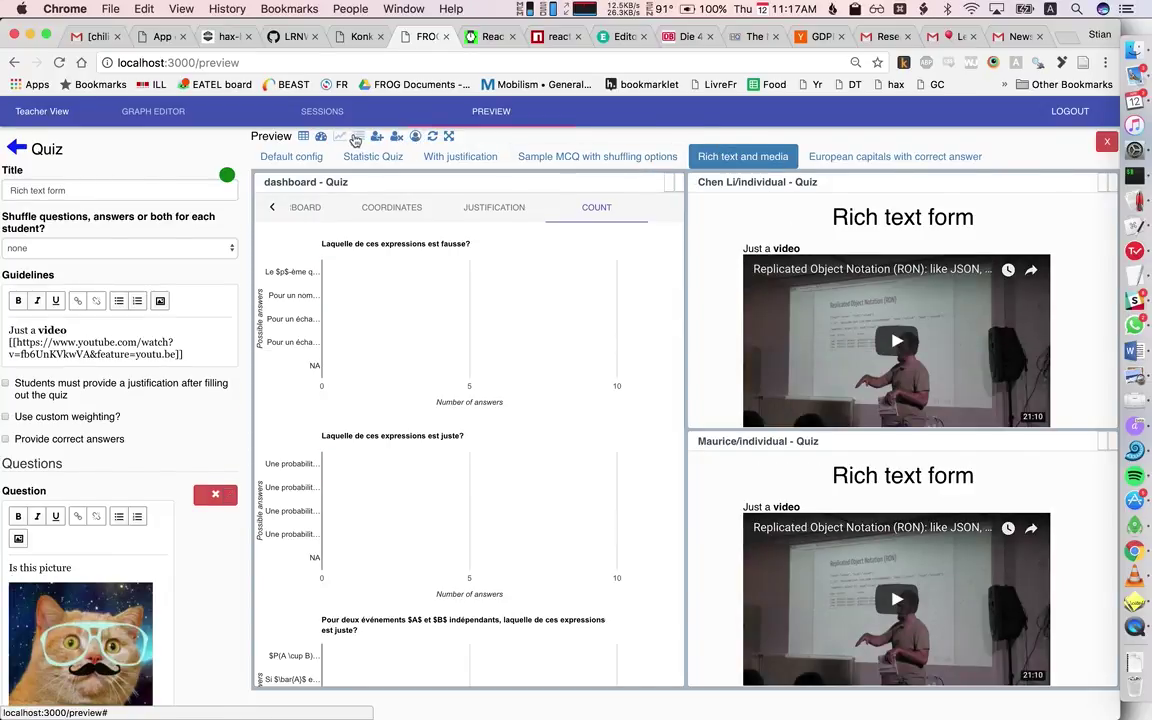
pyautogui.click(302, 137)
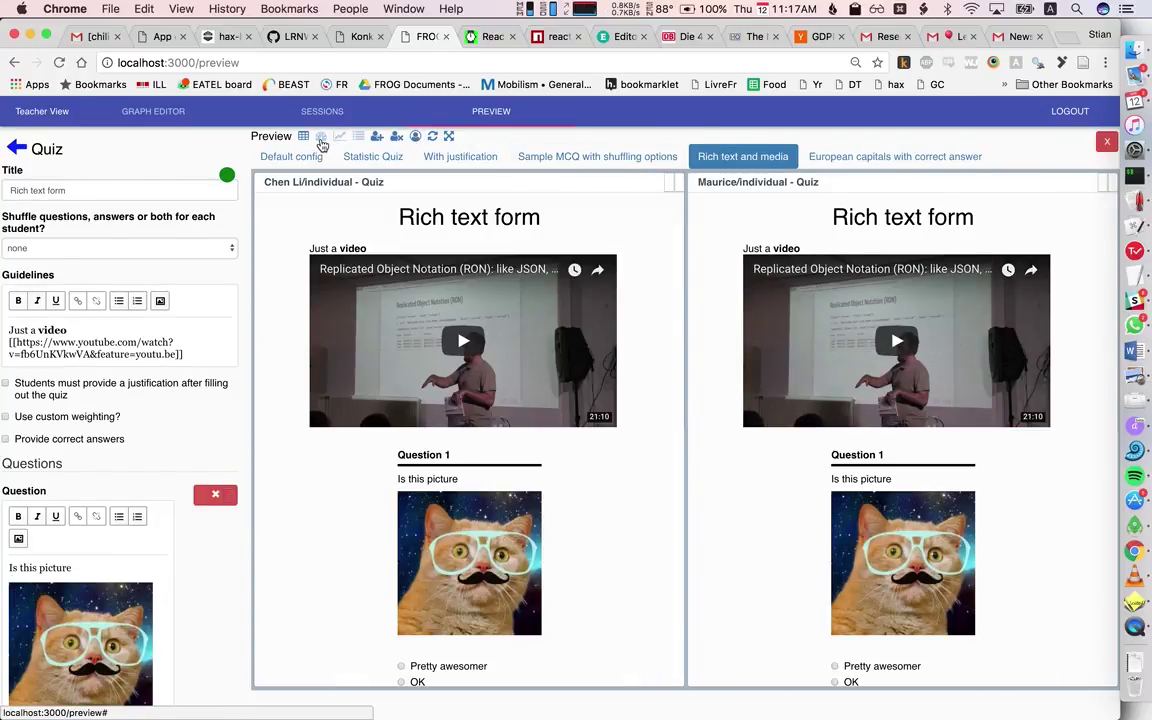
pyautogui.click(396, 139)
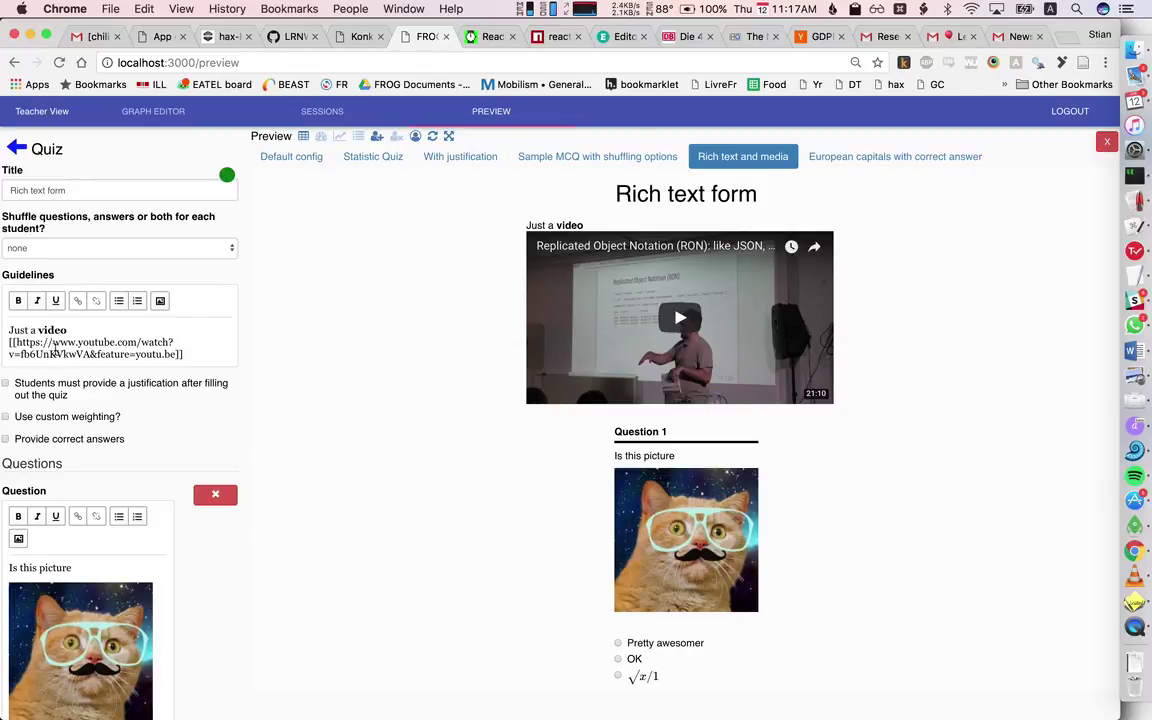
# Step: Try editing text directly in the preview, appending "edit" to the quiz title and "this stuff" to the guidelines
pyautogui.scroll(-5, 76, 346)
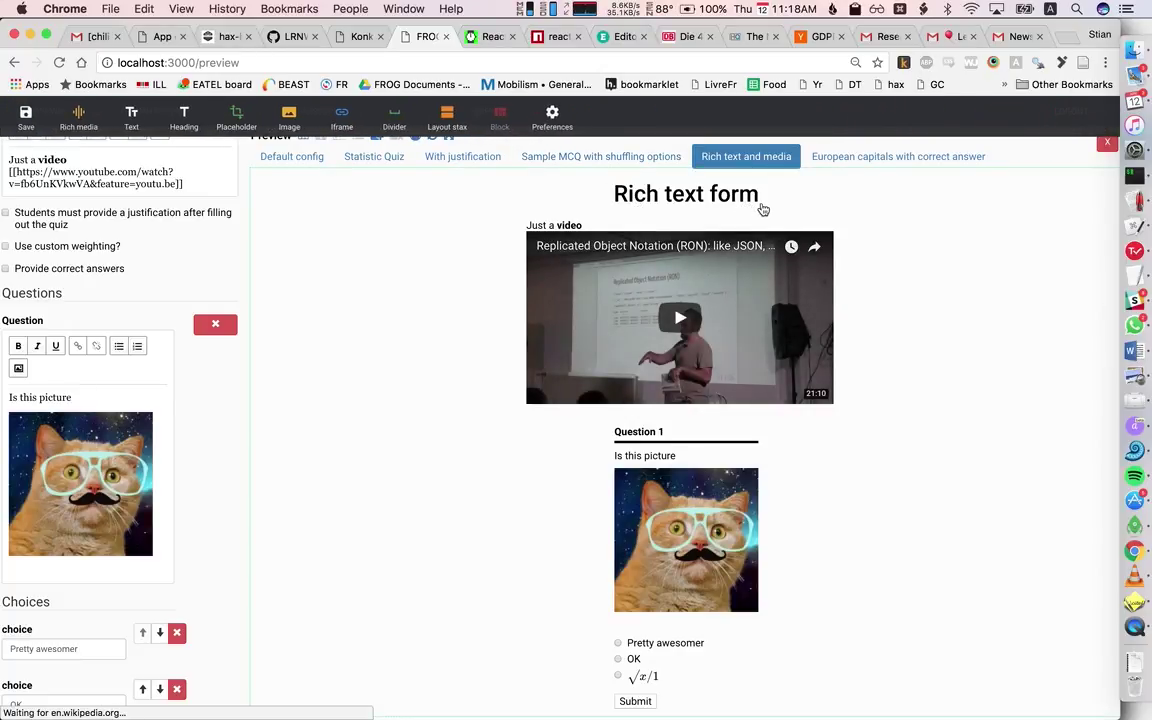
pyautogui.click(762, 194)
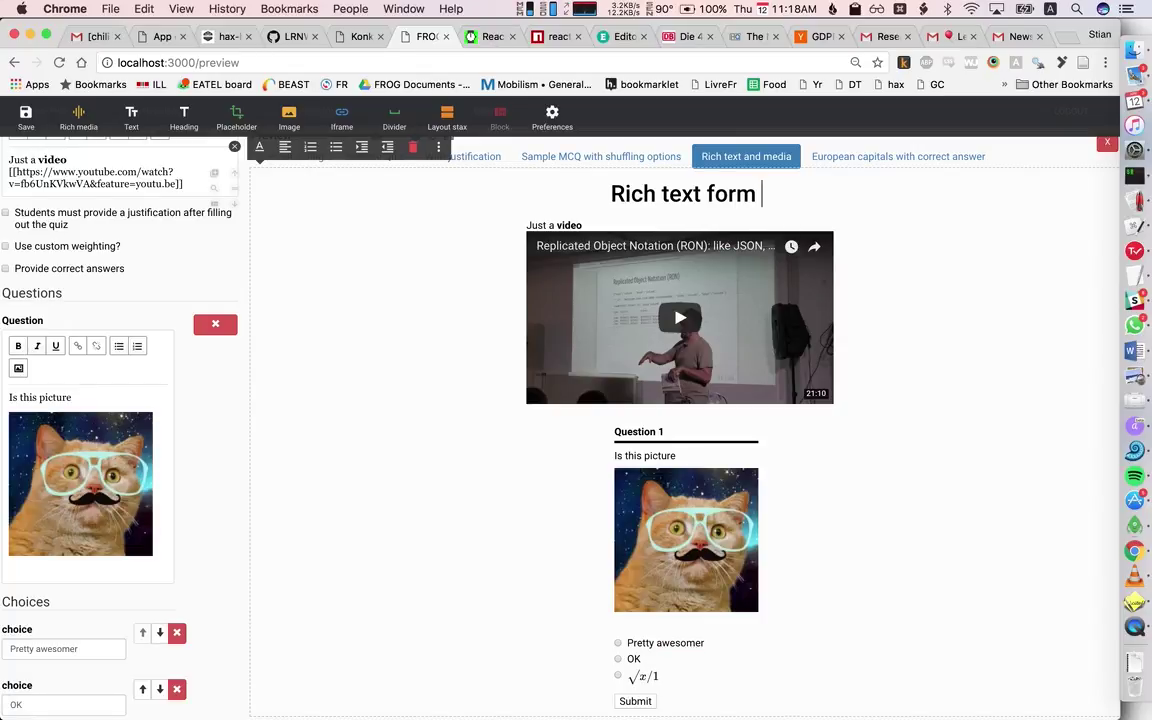
pyautogui.write('edit')
pyautogui.click(703, 225)
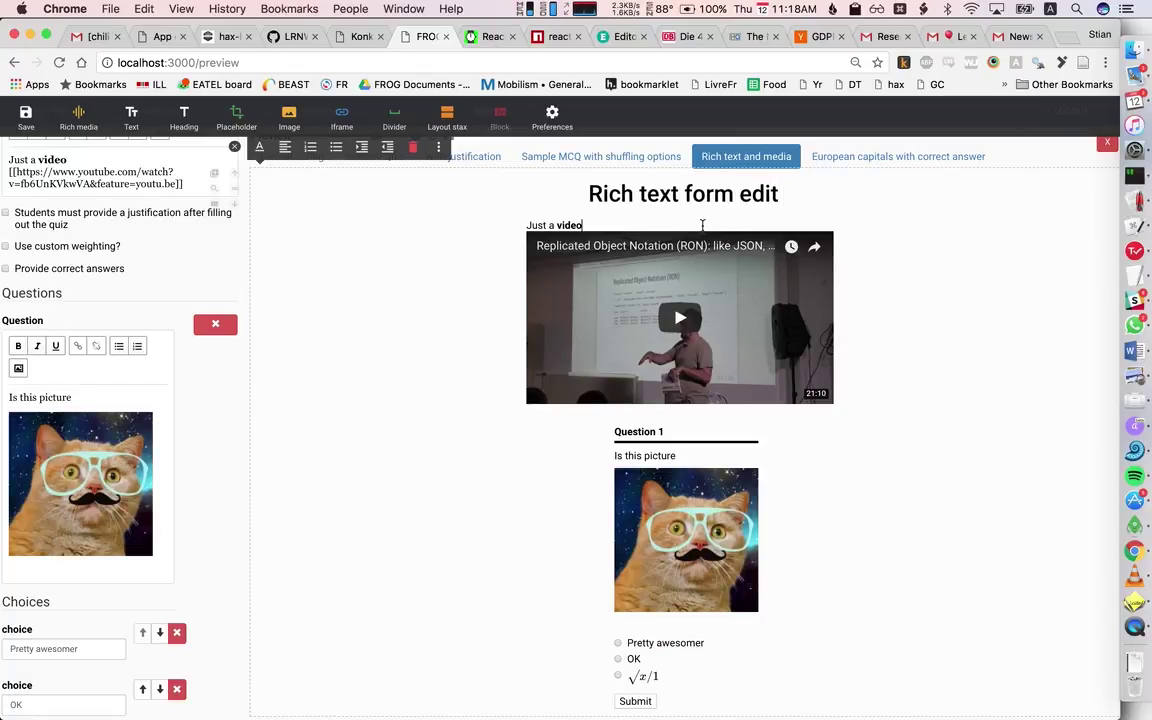
pyautogui.write('this stuff')
# Step: Append "YES" to the question text and "or not" to the first choice directly in the preview, and try saving the edits
pyautogui.write(' YES')
pyautogui.click(707, 644)
pyautogui.write('or not')
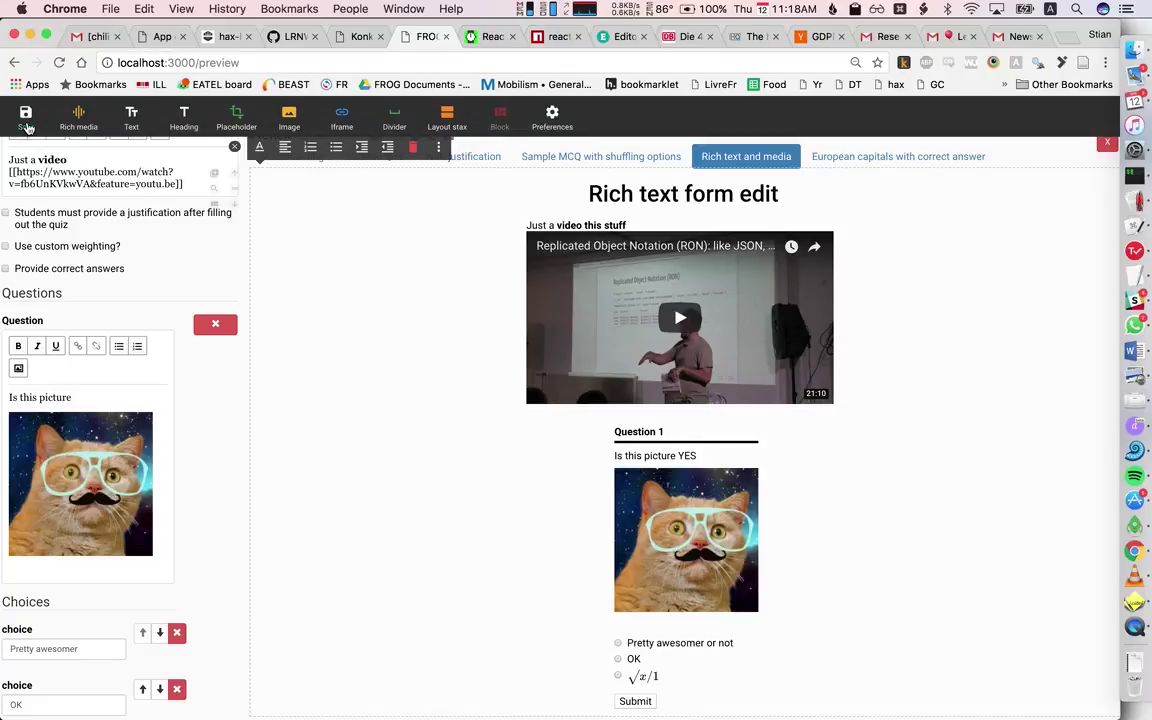
pyautogui.click(28, 127)
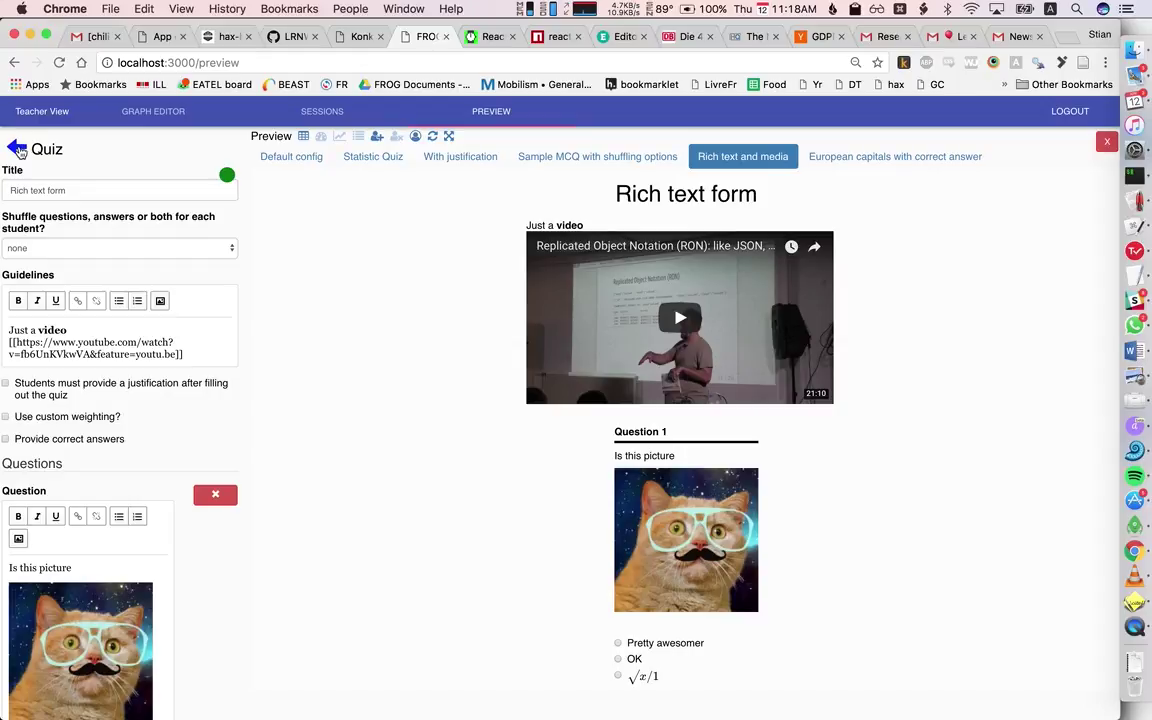
# Step: Return to the activity list, open the Stroop Effect activity, and load its "Example with 5 objects" configuration
pyautogui.click(17, 147)
pyautogui.scroll(-10, 210, 446)
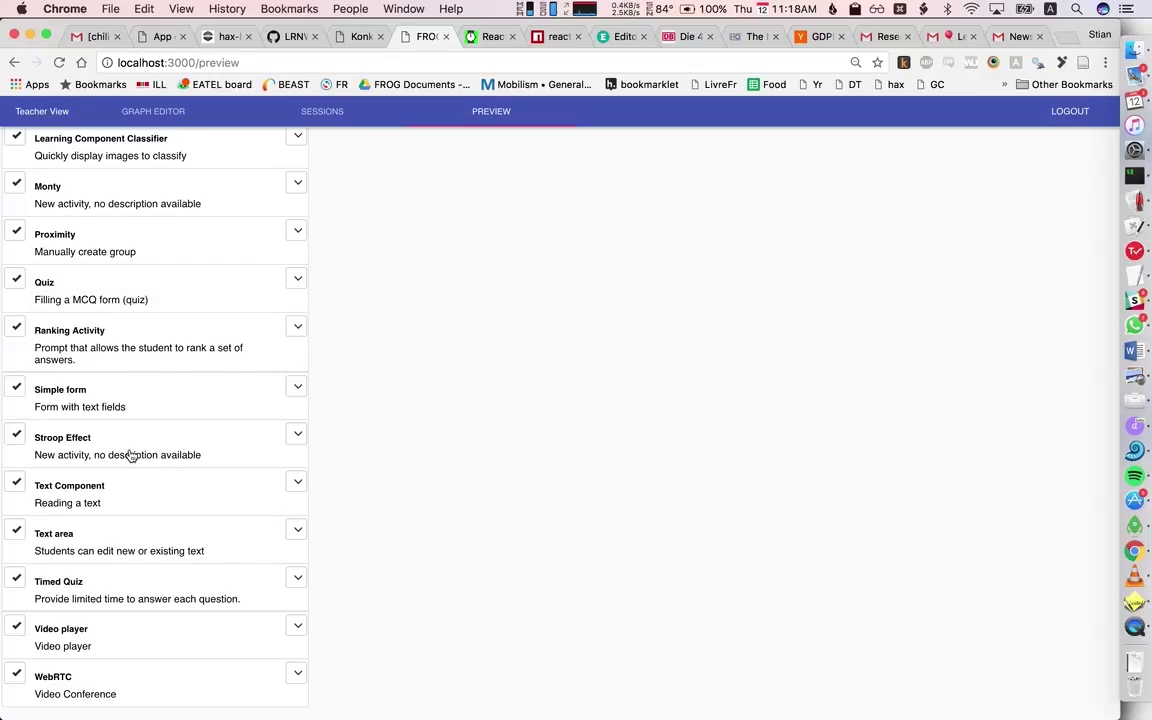
pyautogui.click(14, 436)
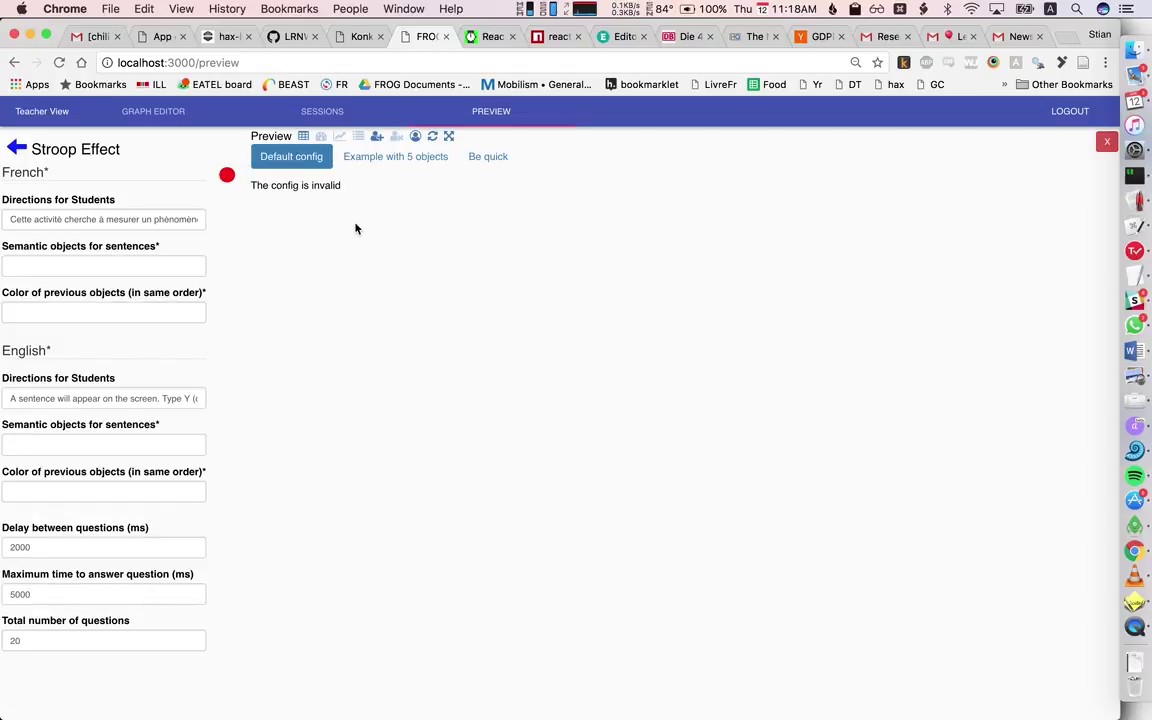
pyautogui.click(369, 158)
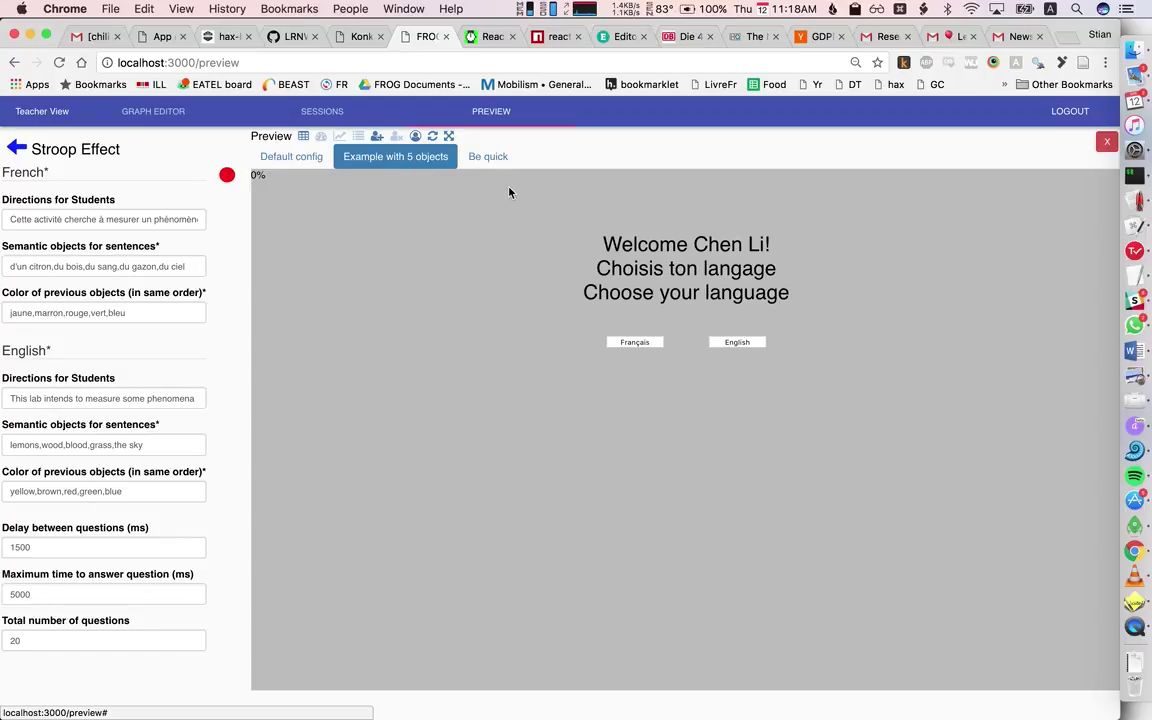
# Step: Start the Stroop Effect activity in English, answer No to the lemons question, and show the dashboard beside the student view
pyautogui.click(724, 345)
pyautogui.click(702, 406)
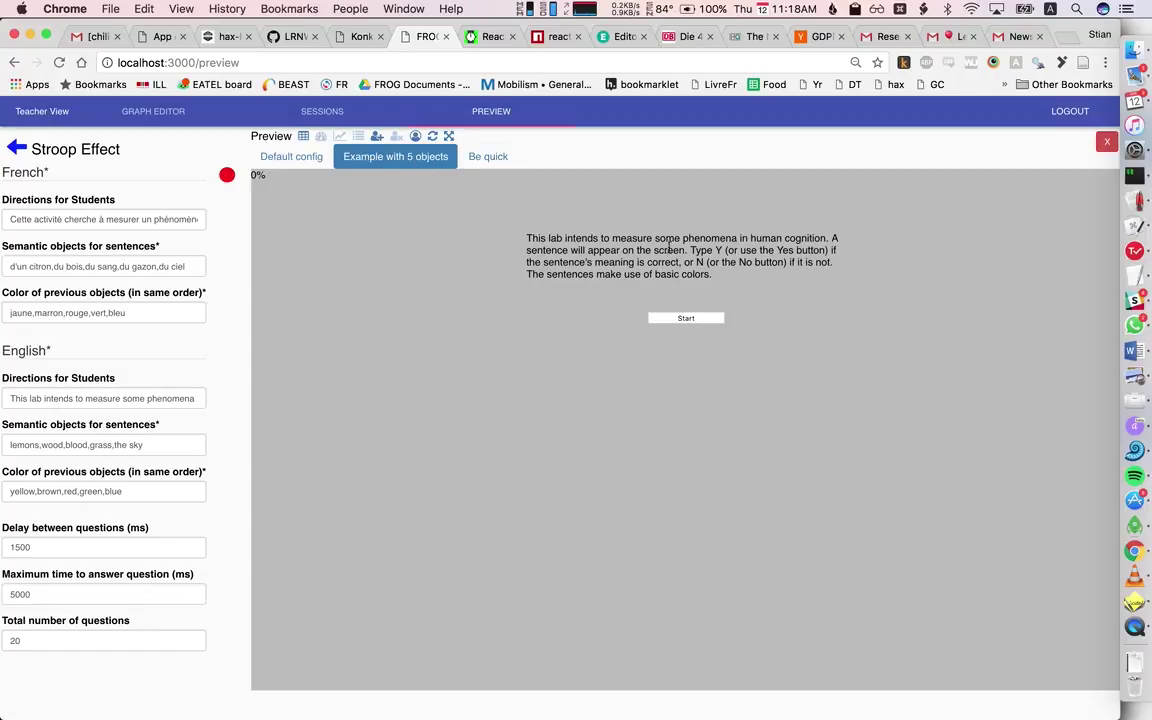
pyautogui.click(716, 319)
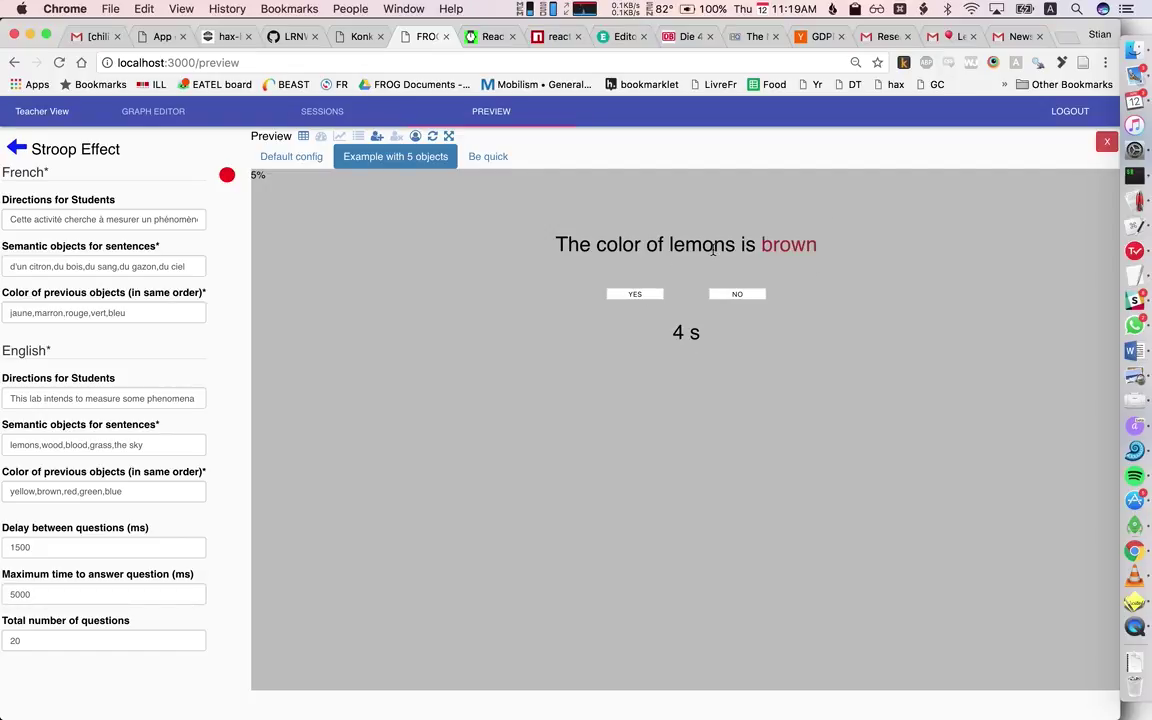
pyautogui.click(736, 294)
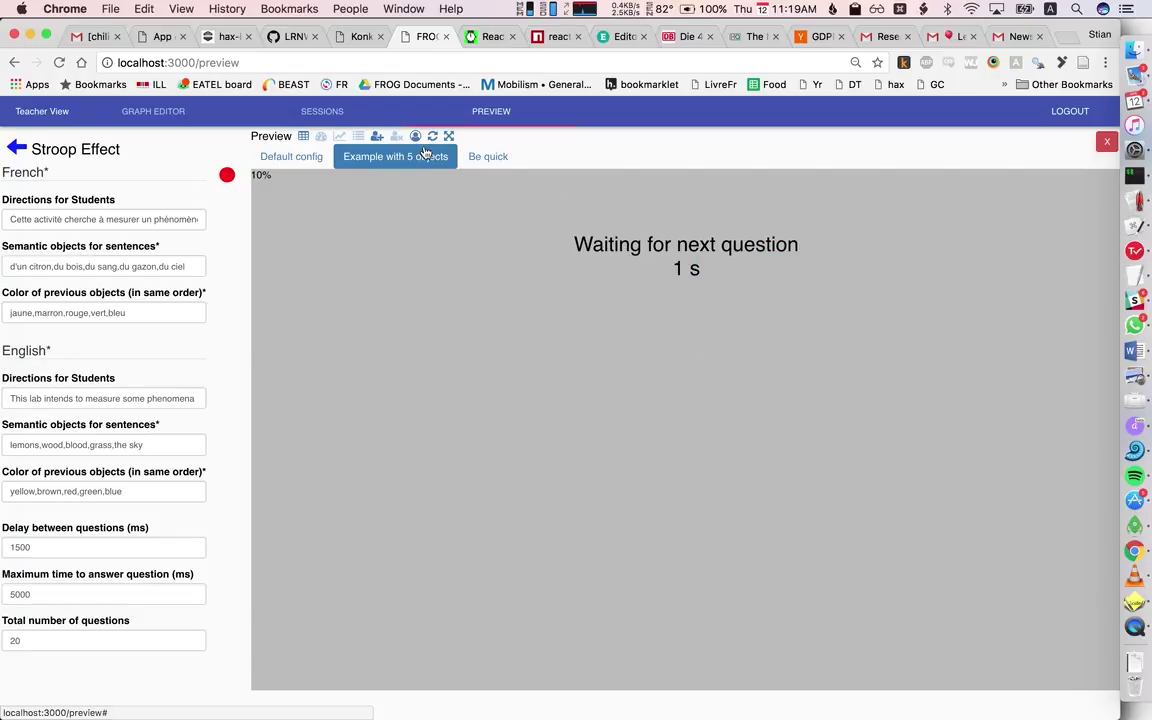
pyautogui.click(303, 136)
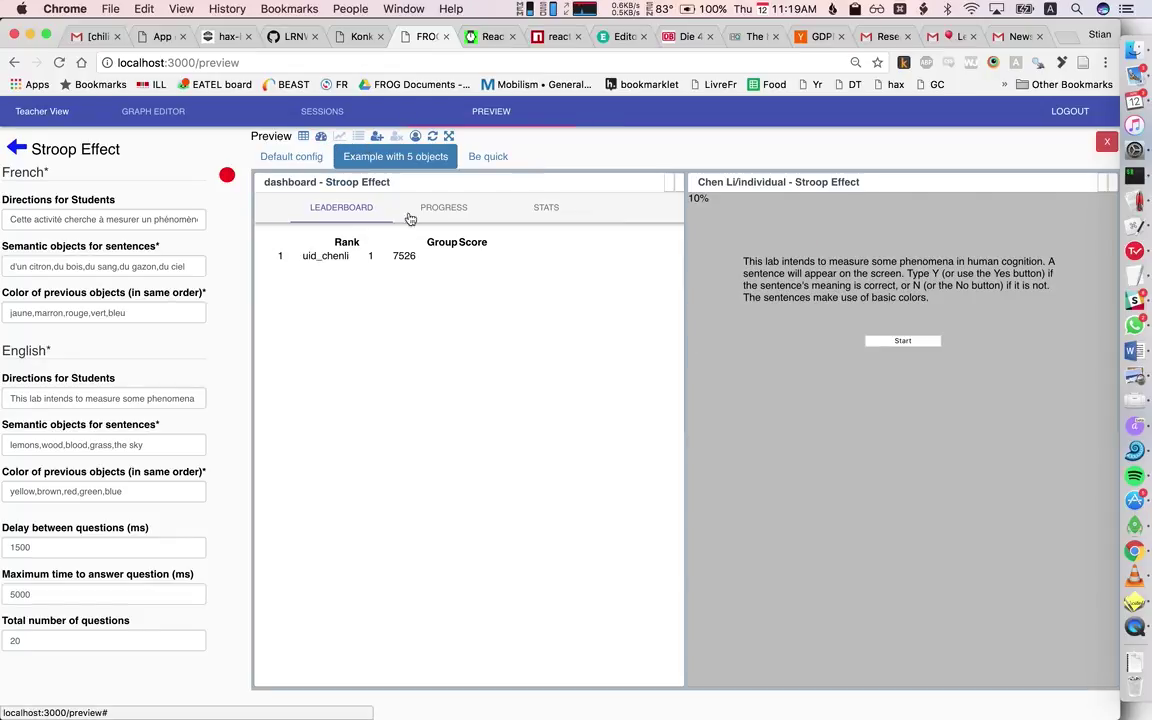
# Step: Show the dashboard's progress chart, resume the student's Stroop test, and answer No to the sky question and Yes to the lemons question
pyautogui.click(428, 213)
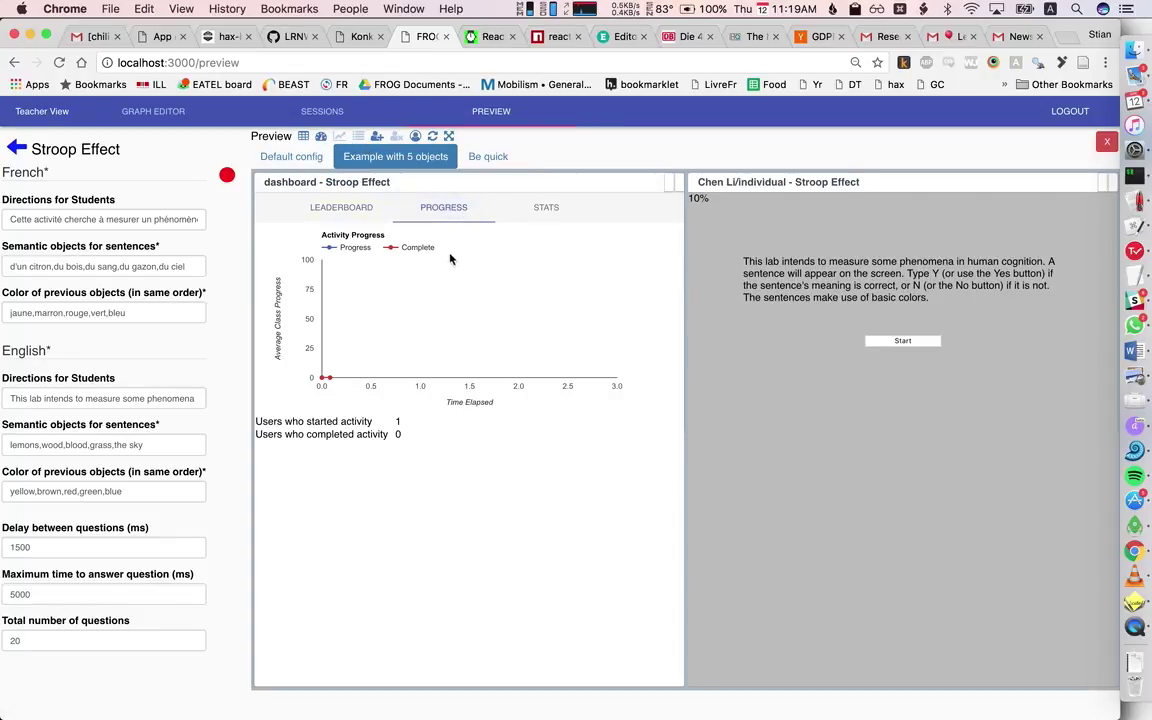
pyautogui.click(901, 343)
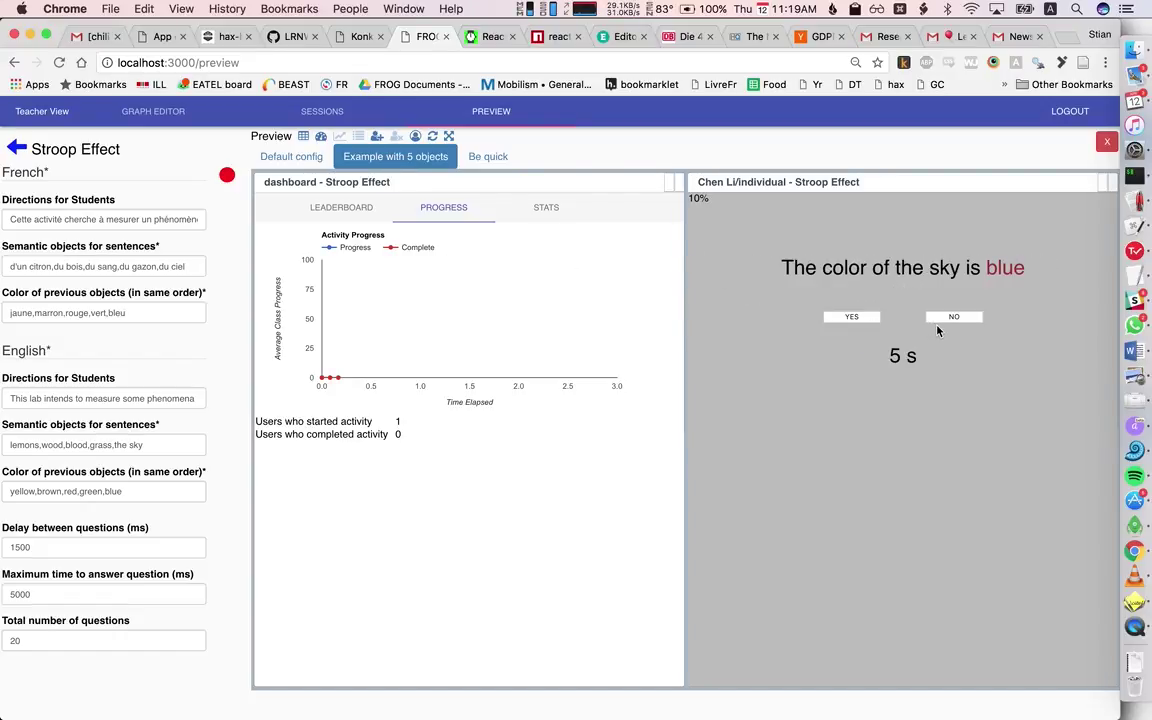
pyautogui.click(948, 318)
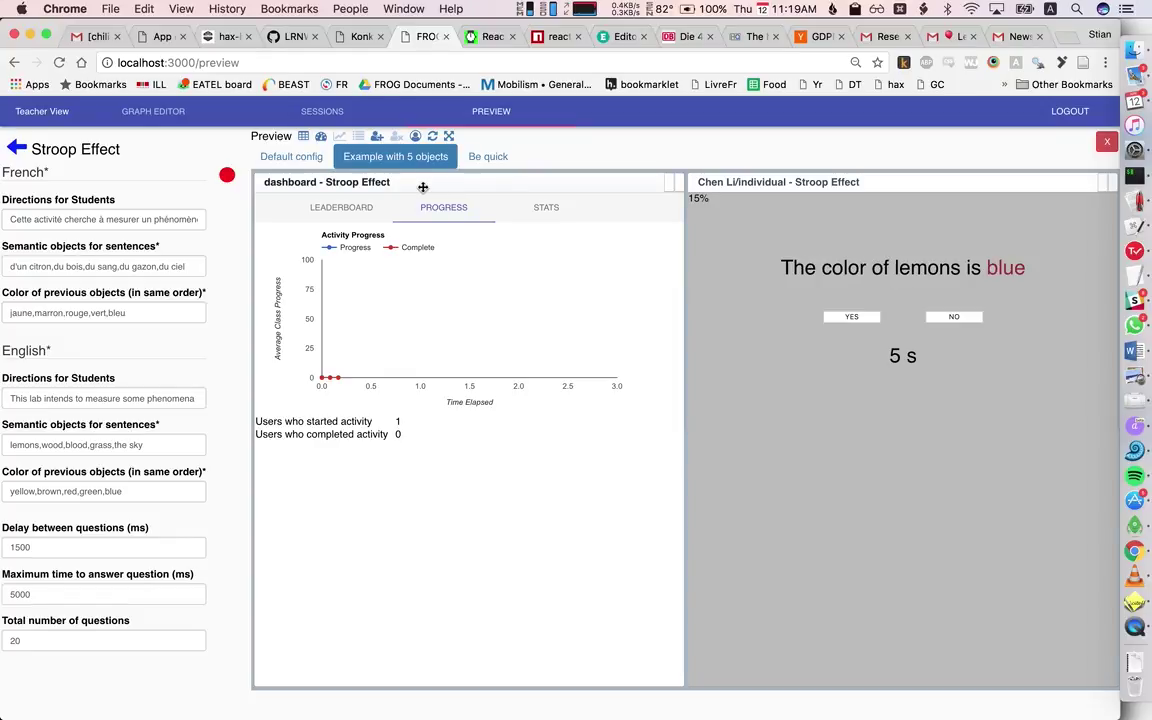
pyautogui.click(866, 316)
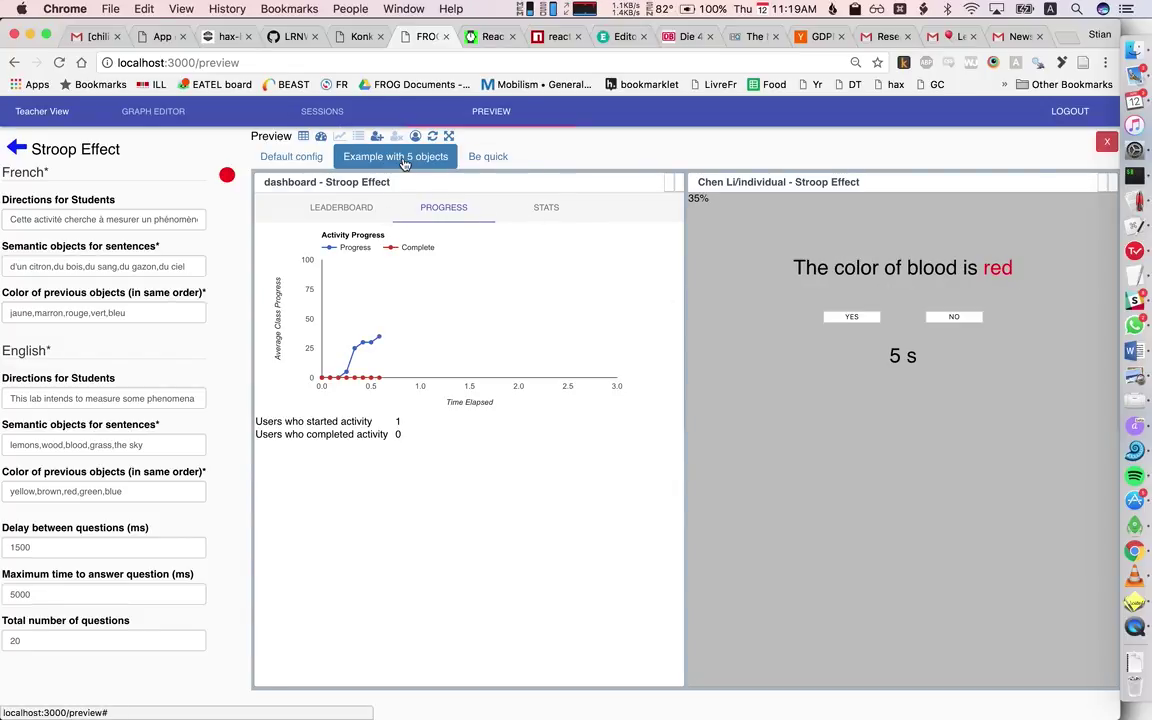
# Step: Open the dashboard preview with example log data and examine the CS211 Week 1 activity progress chart
pyautogui.click(337, 145)
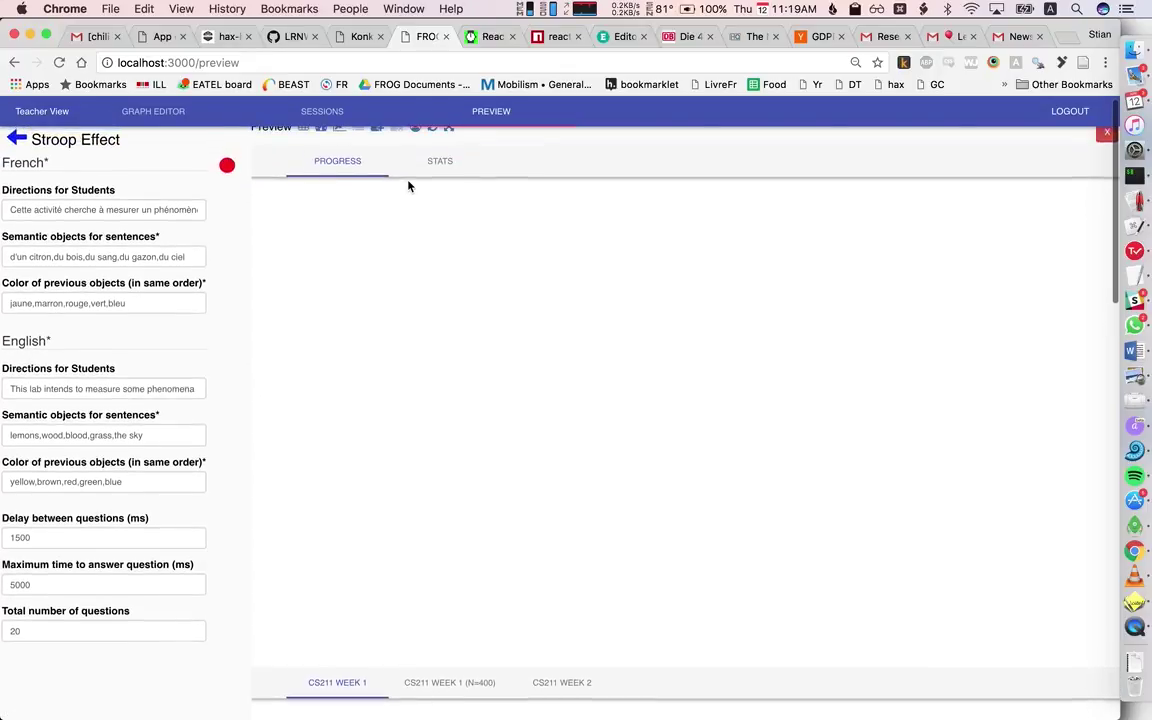
pyautogui.scroll(-10, 408, 186)
pyautogui.scroll(-5, 408, 186)
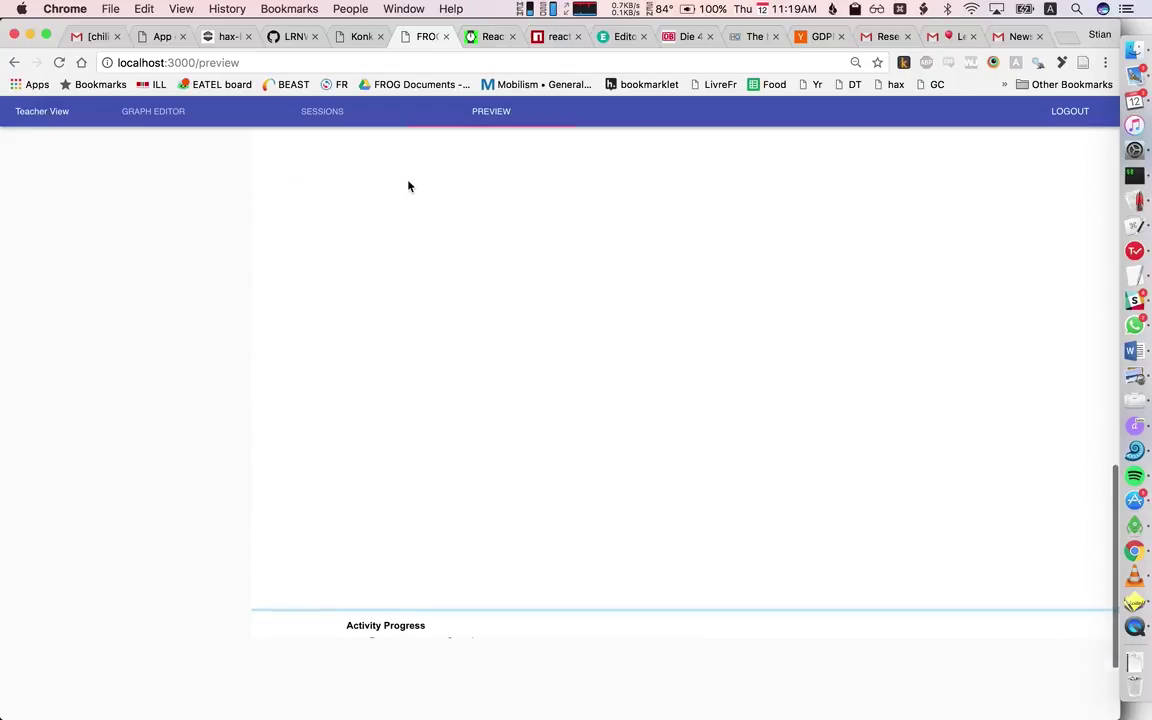
pyautogui.scroll(15, 408, 186)
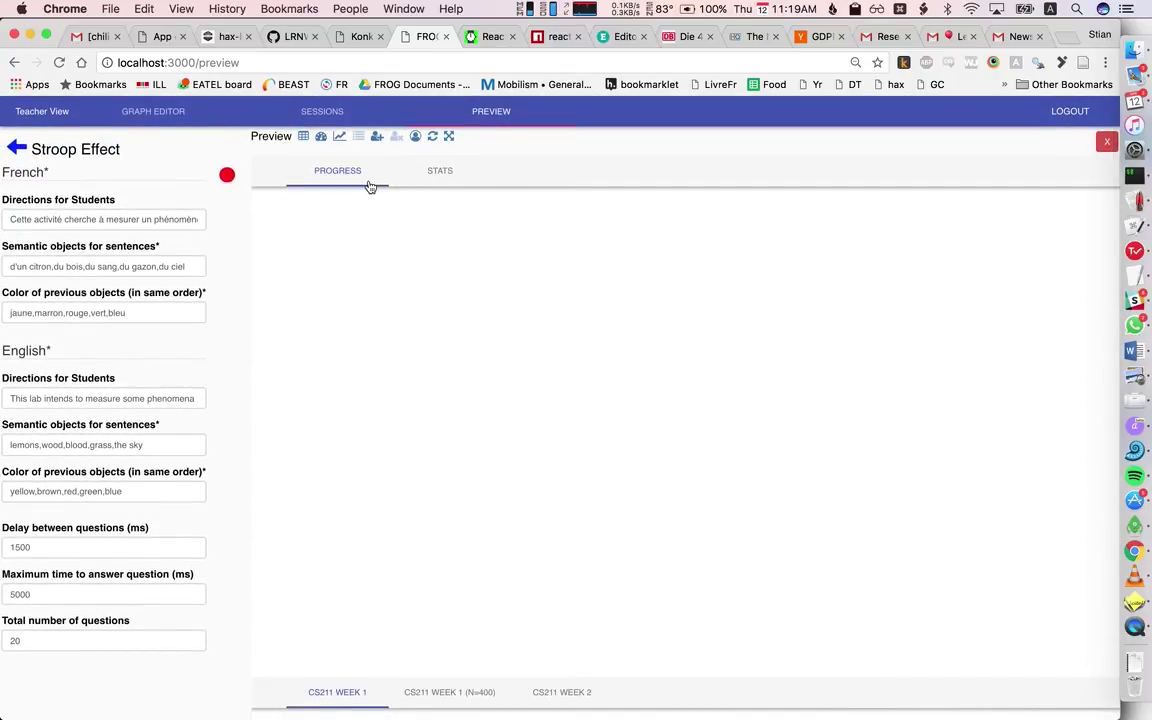
pyautogui.scroll(-7, 369, 187)
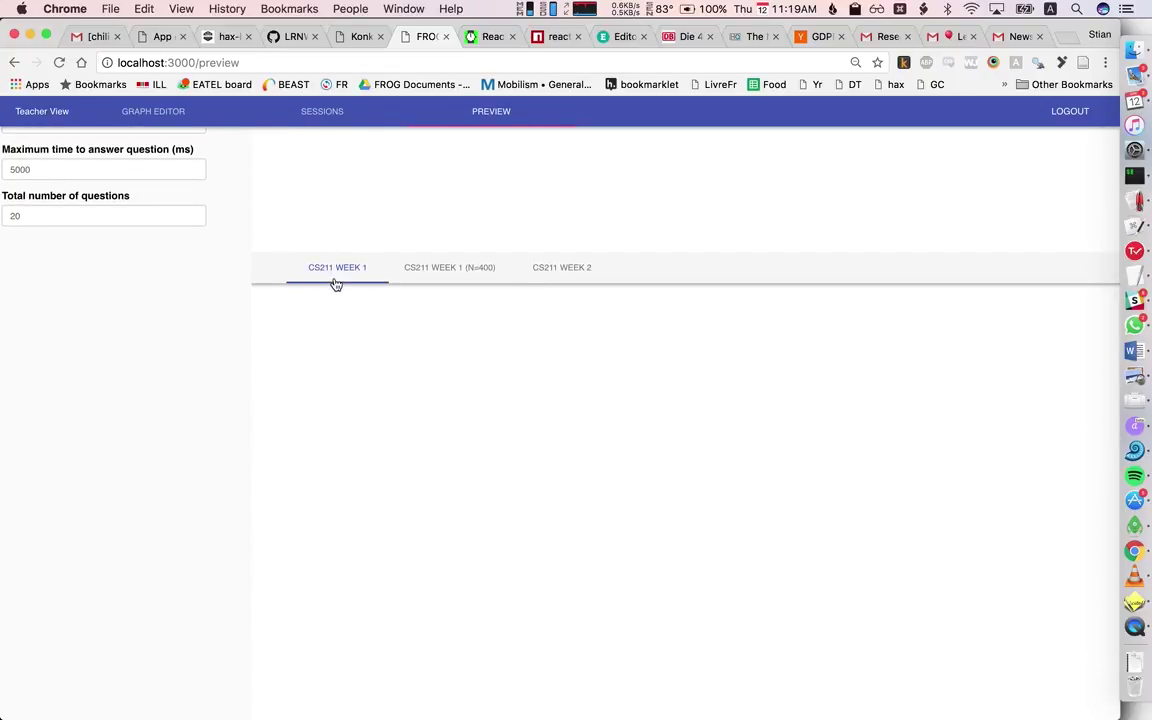
pyautogui.scroll(-5, 335, 284)
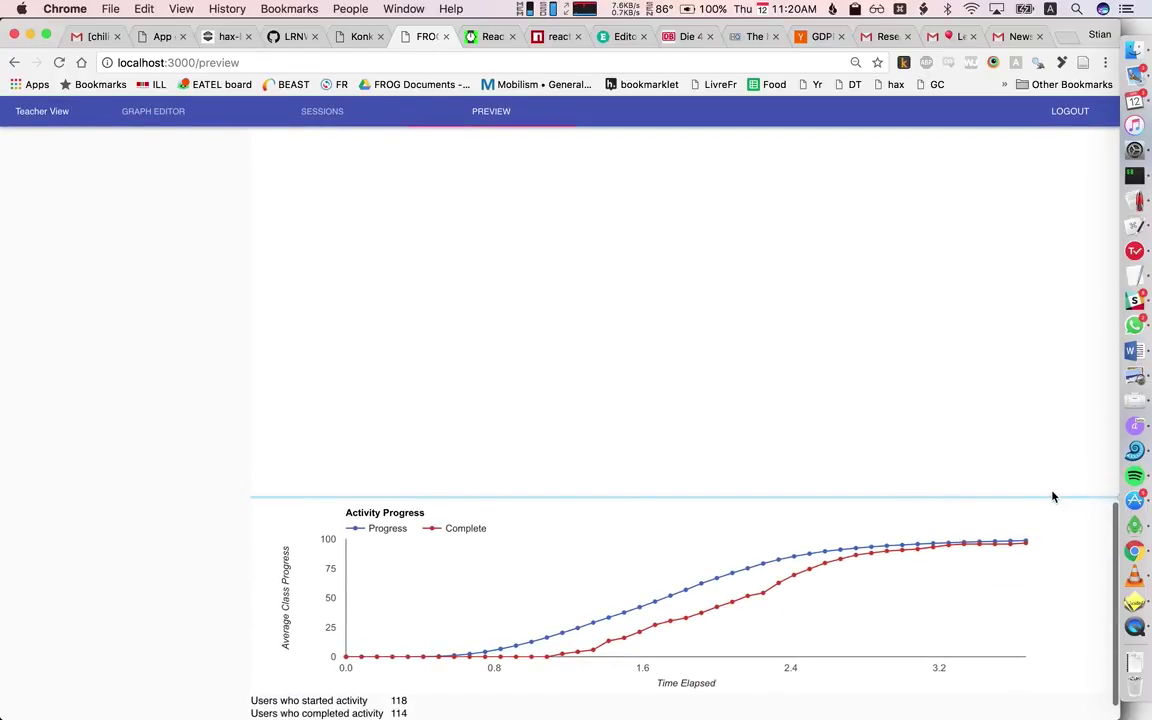
pyautogui.hscroll(1, 1051, 496)
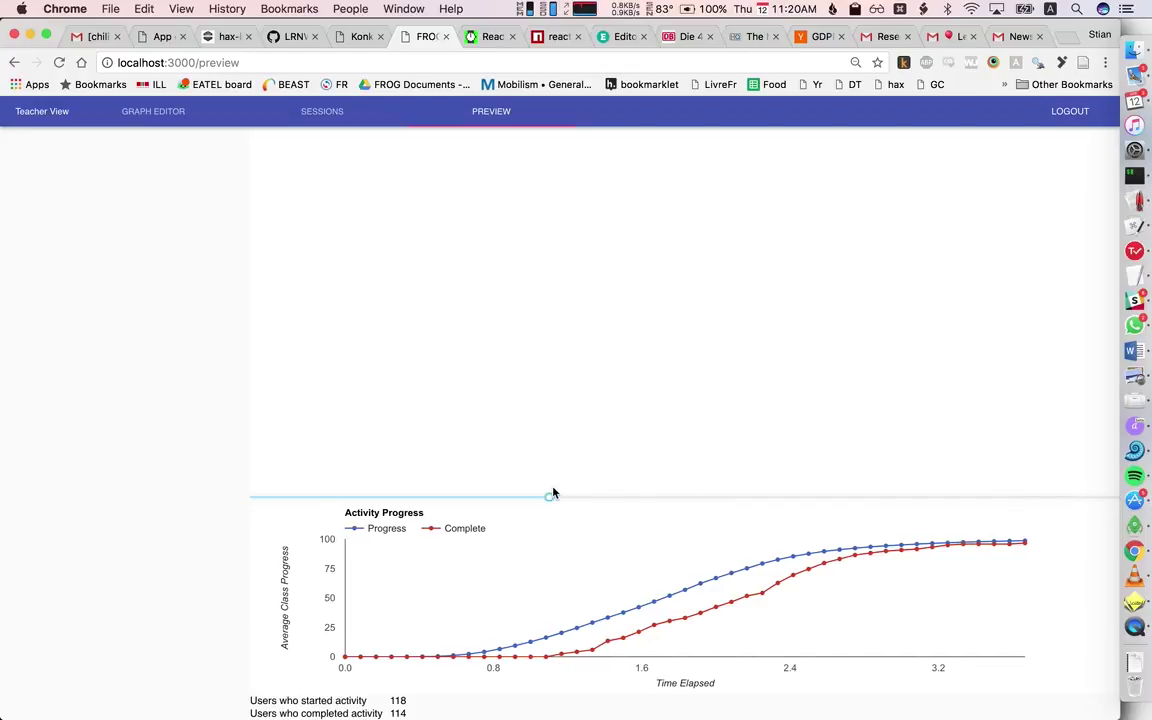
# Step: Move the replay timeline from an early point forward through the CS211 Week 1 session, and set the replay speed to 16X
pyautogui.click(549, 494)
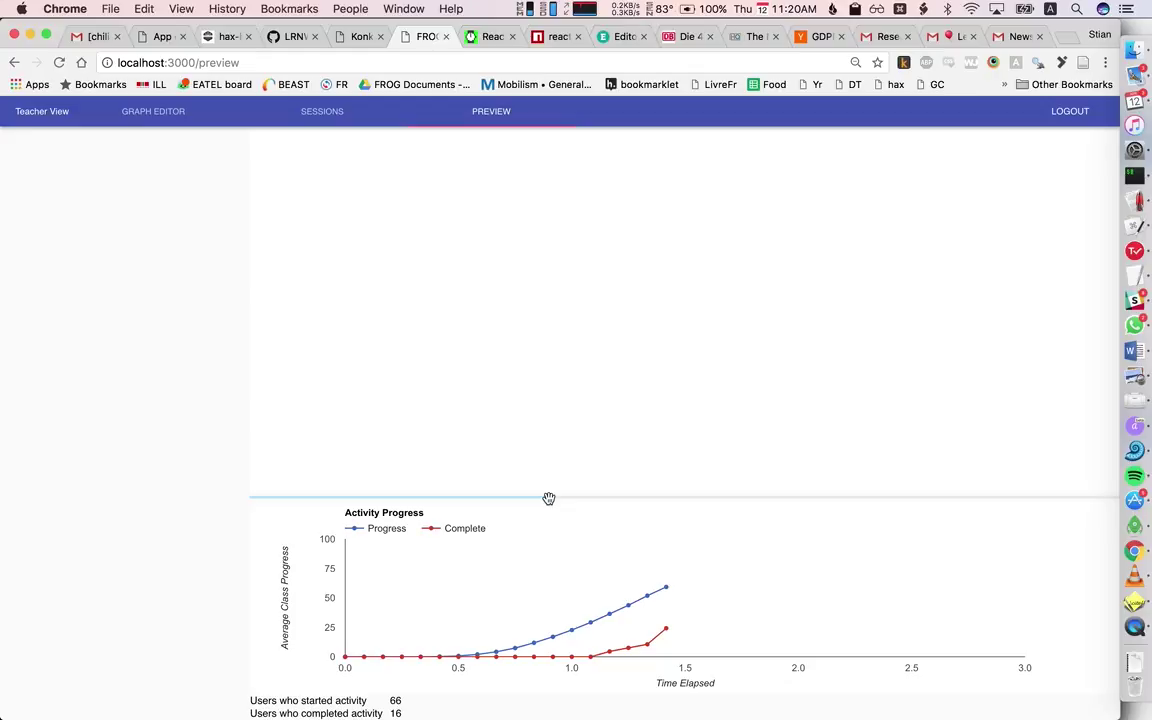
pyautogui.moveTo(548, 496); pyautogui.dragTo(678, 494)
pyautogui.moveTo(679, 498); pyautogui.dragTo(866, 490)
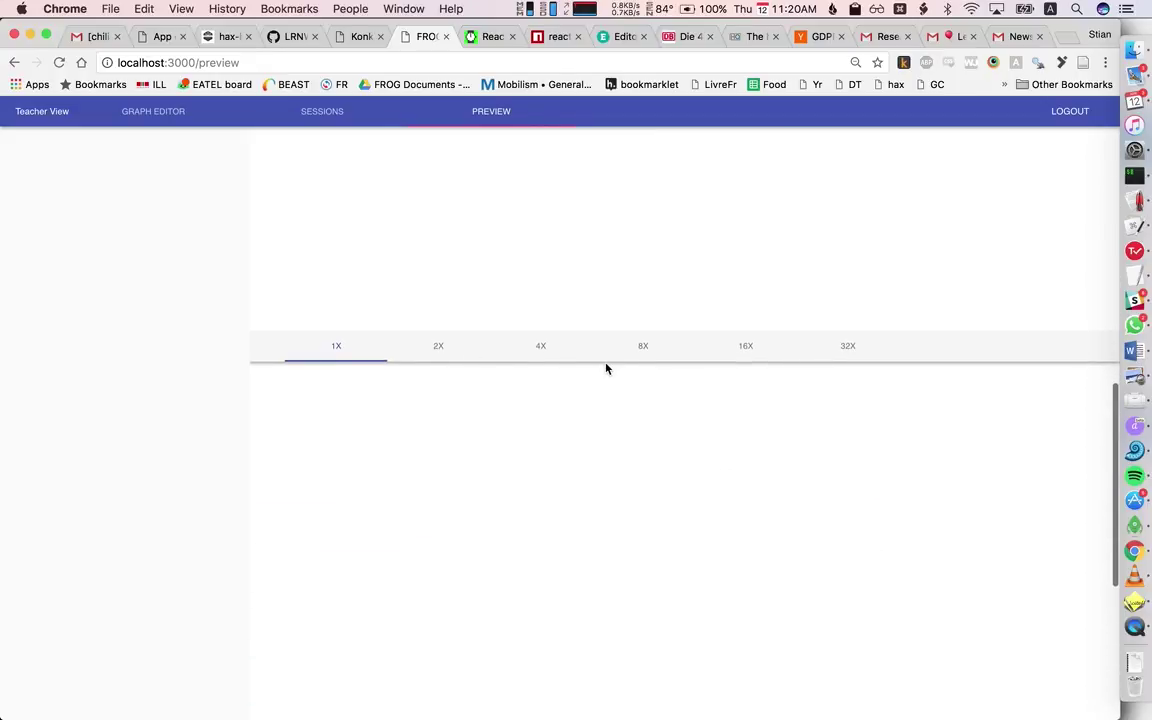
pyautogui.click(746, 345)
pyautogui.scroll(-5, 522, 465)
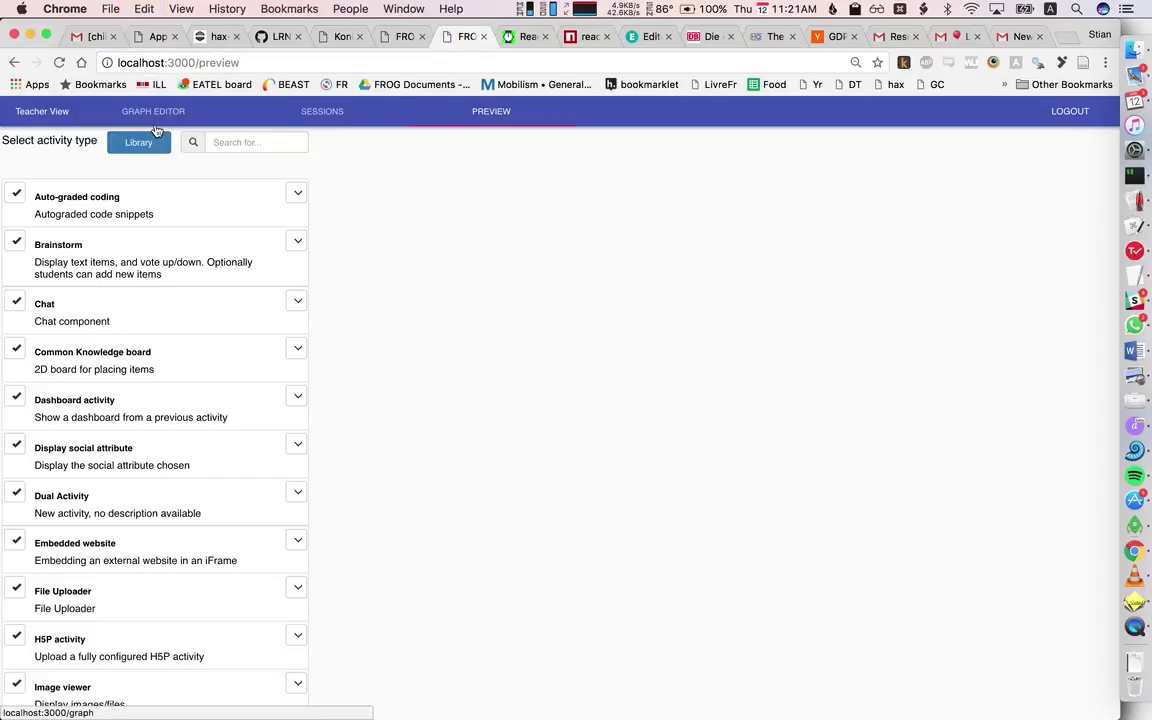
# Step: Open the Chat activity from the activity list and load its "Chat with some messages" configuration
pyautogui.scroll(-1, 27, 305)
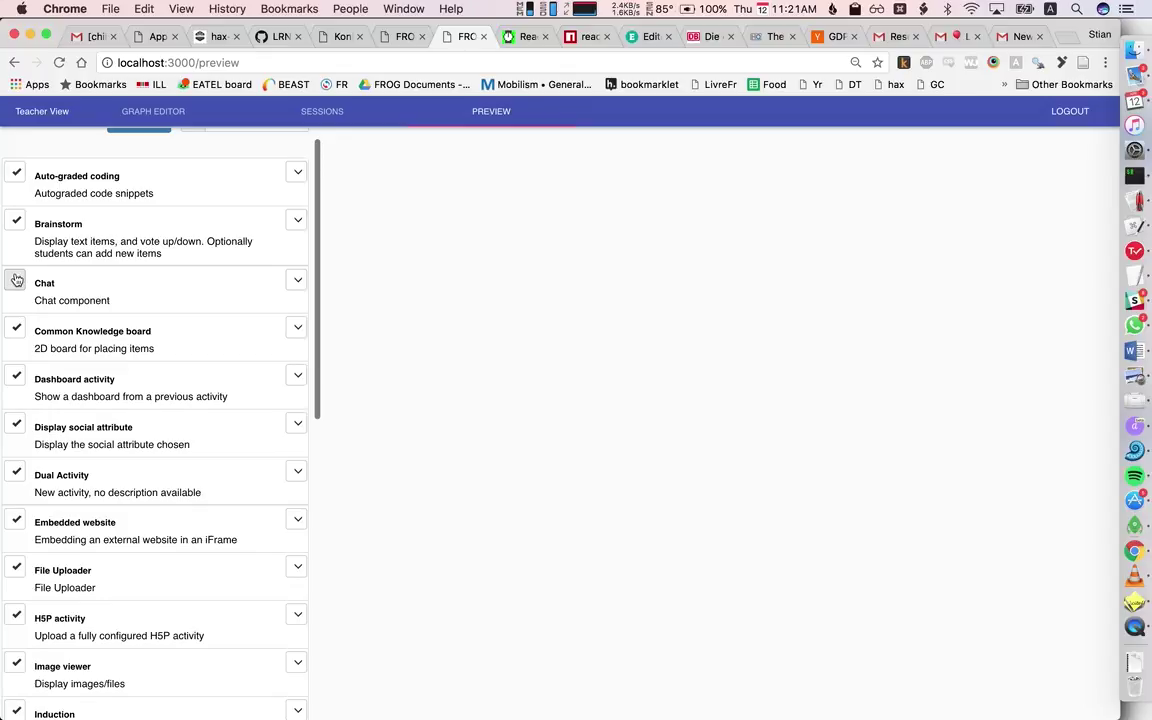
pyautogui.click(16, 282)
pyautogui.click(380, 157)
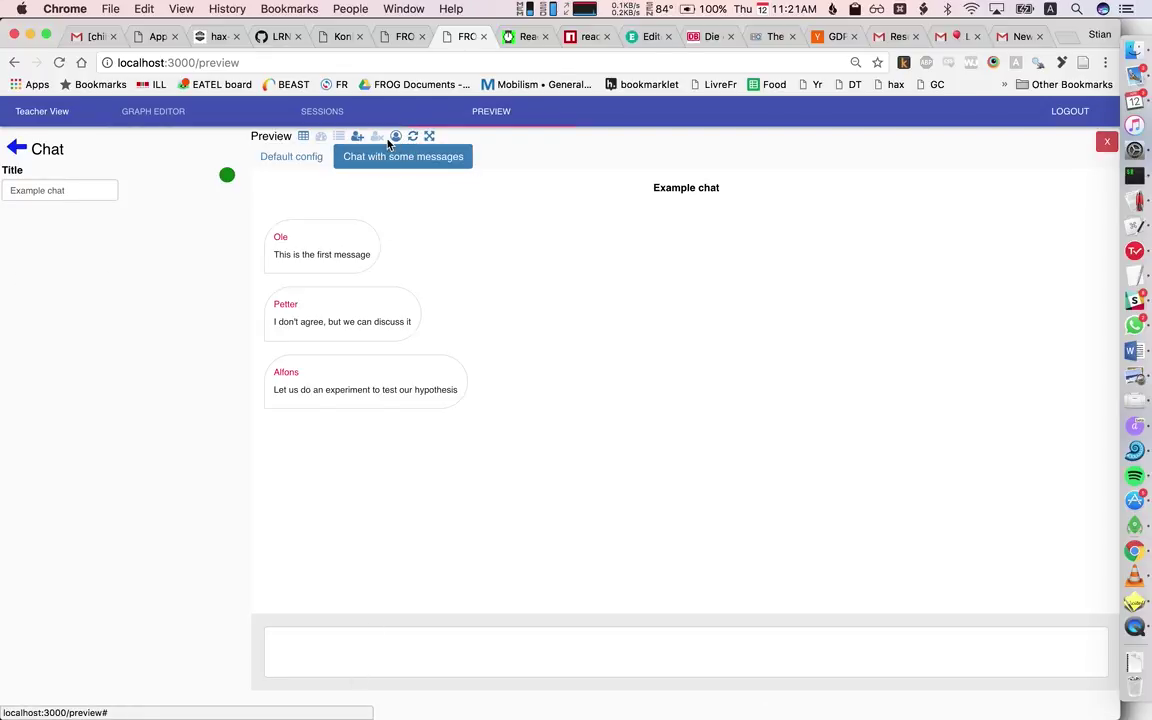
# Step: Add a second student to the chat preview and send the message "hi" as the first student
pyautogui.click(357, 135)
pyautogui.click(522, 661)
pyautogui.write('hi')
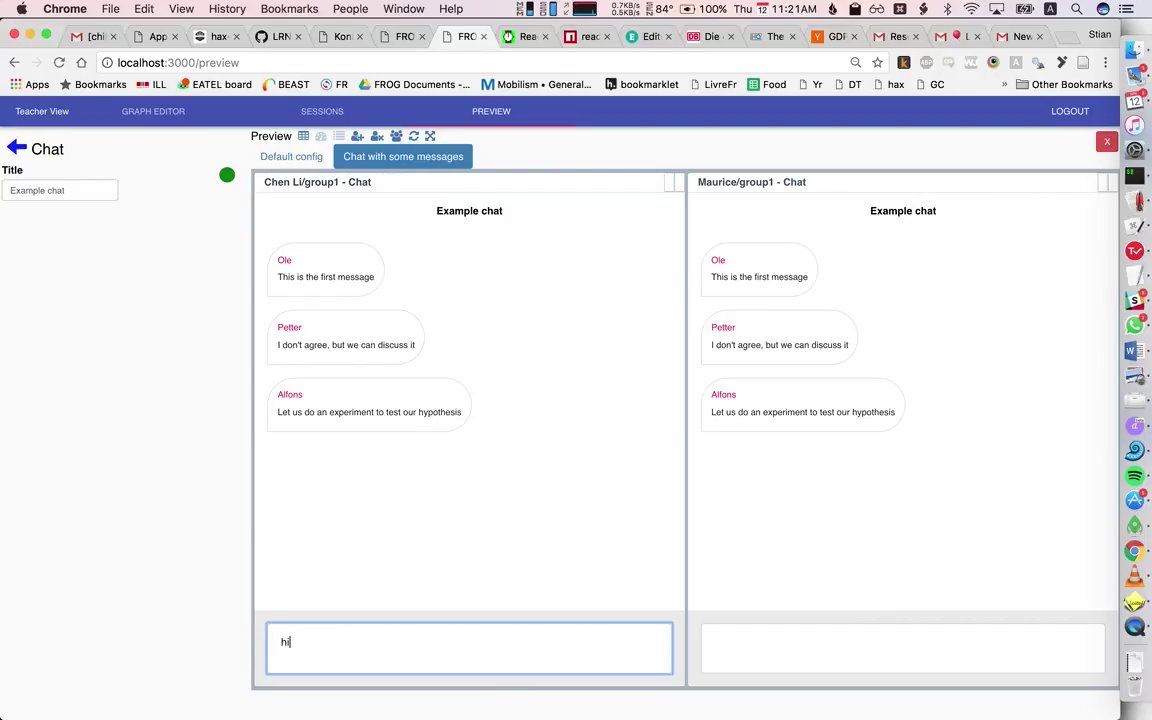
pyautogui.press('Return')
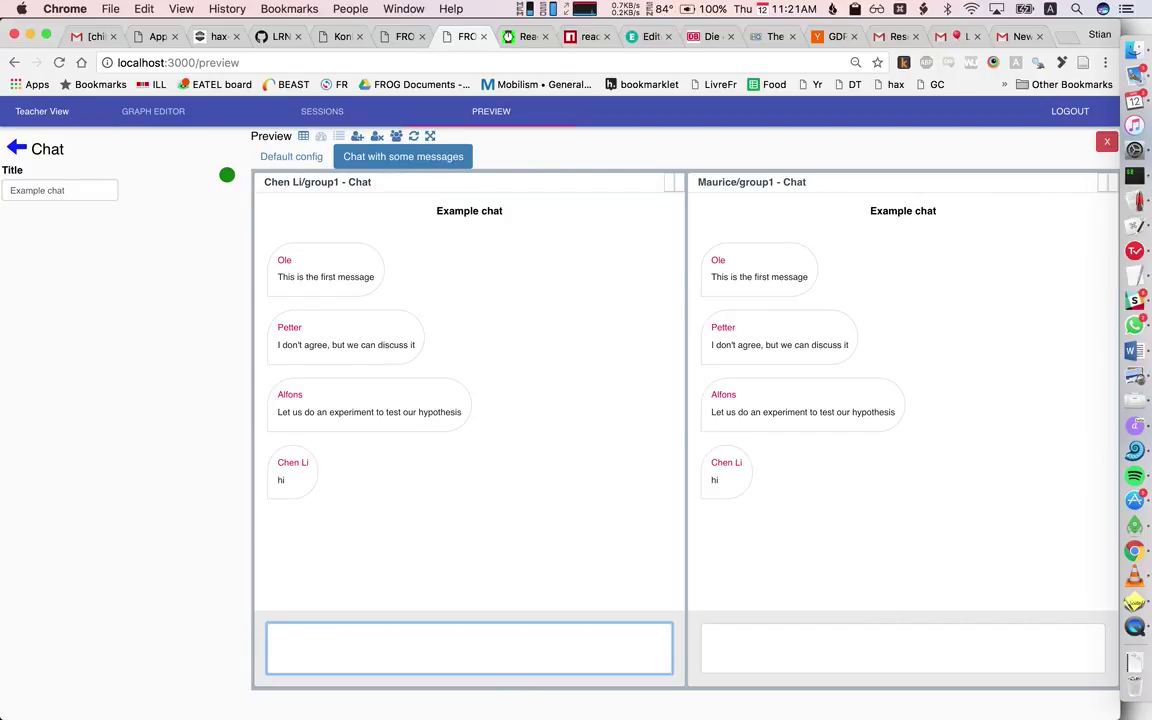